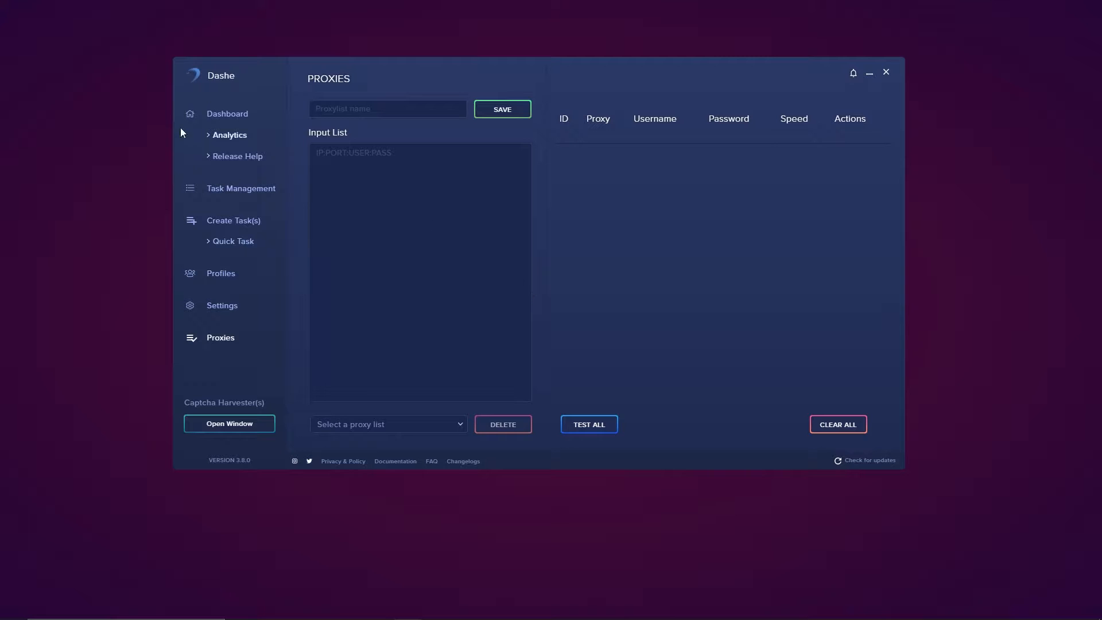
Step: Move the Dashe window slightly up on the desktop and enlarge it to fill most of the screen
left_click_drag(459, 69, 443, 64)
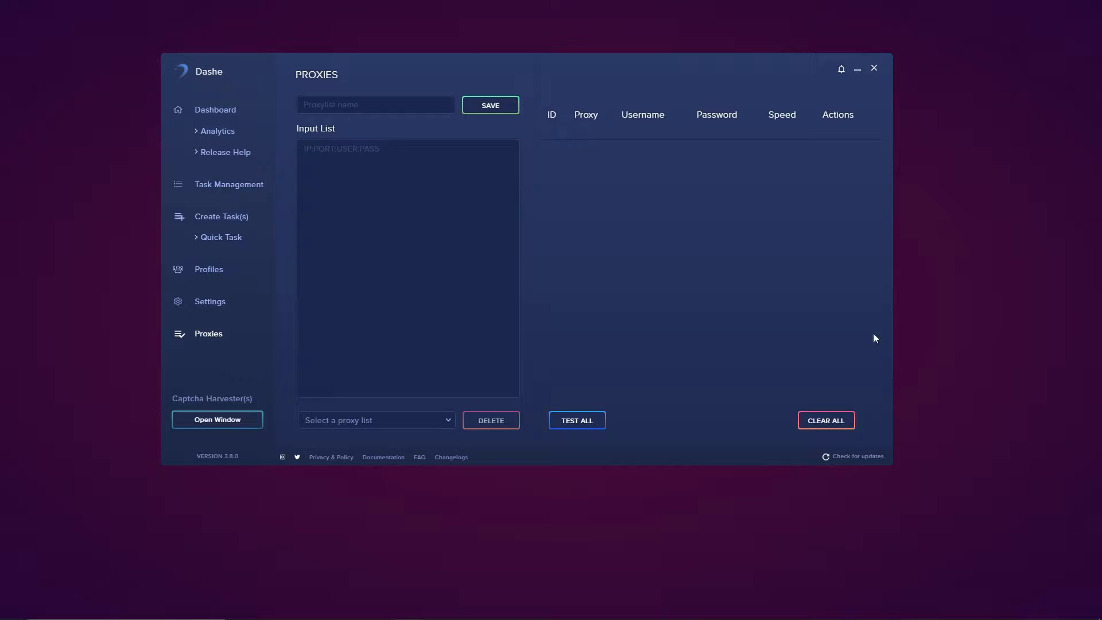
left_click_drag(891, 464, 969, 526)
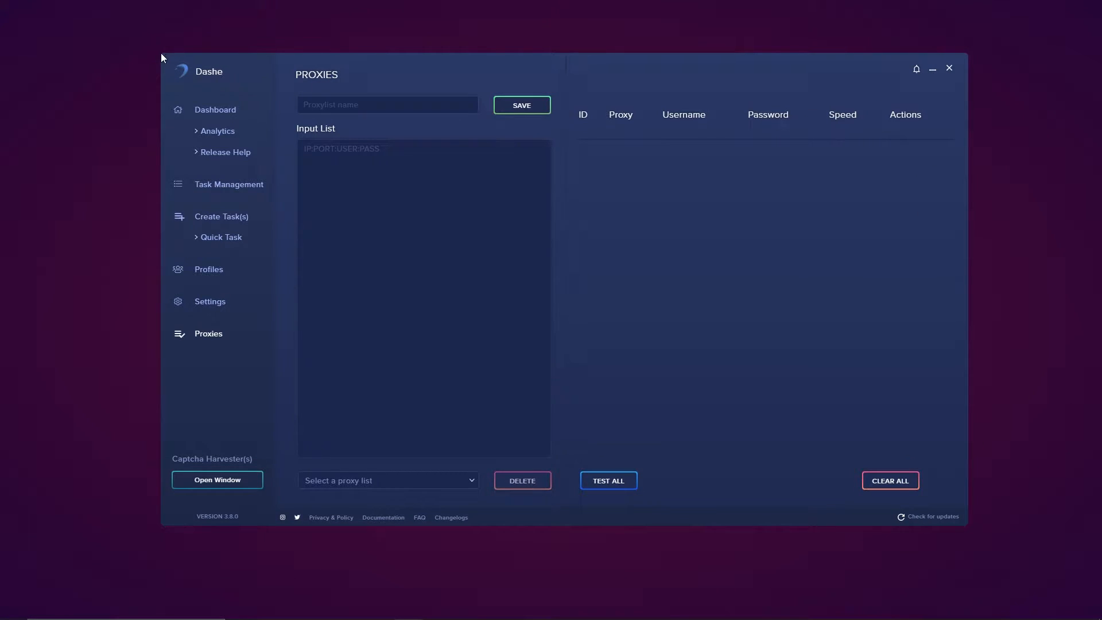
left_click_drag(967, 525, 1015, 552)
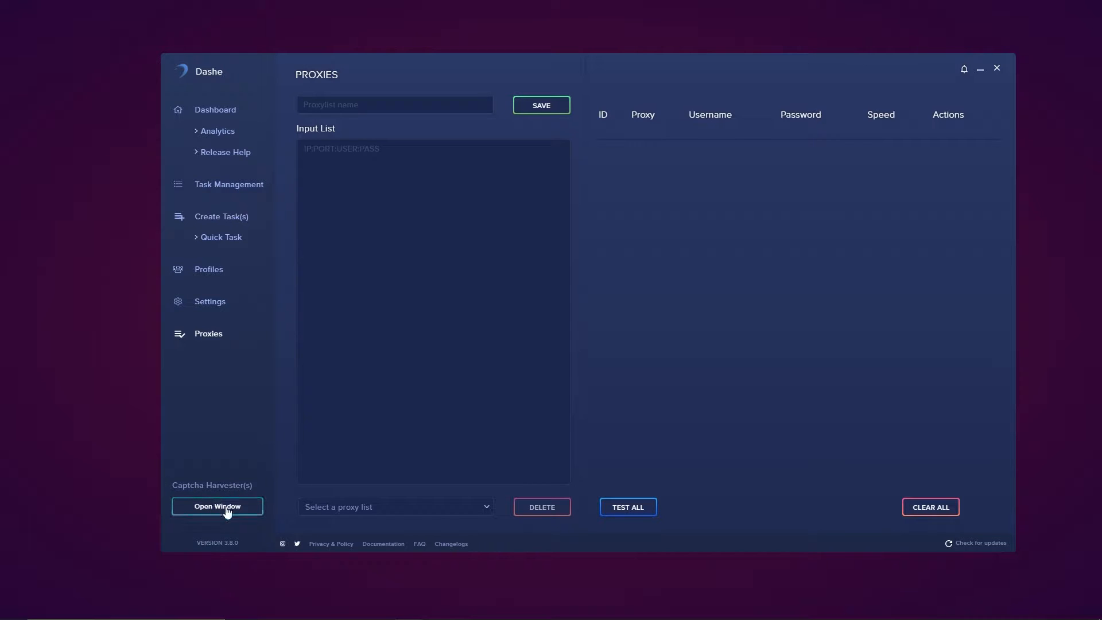
Step: Place the Captcha Solver window over the proxies page, view its YouTube window and close that window again
left_click_drag(583, 112, 683, 64)
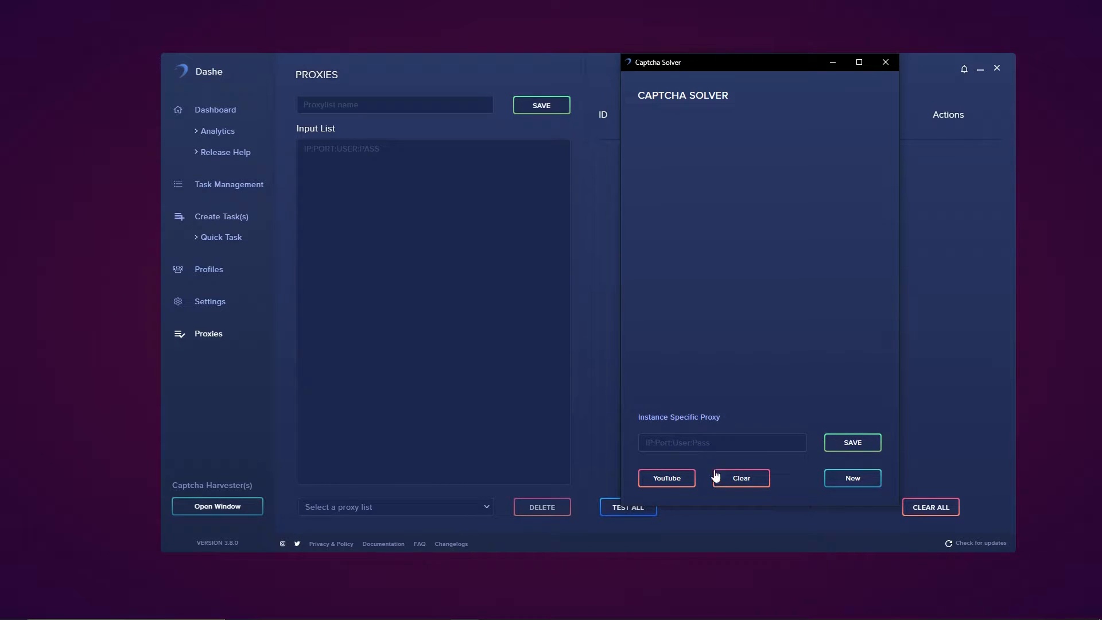
left_click(679, 481)
left_click_drag(186, 21, 394, 82)
left_click(491, 76)
Step: Open a second Captcha Solver window to view it, then close the captcha windows
left_click(857, 483)
left_click_drag(163, 26, 429, 105)
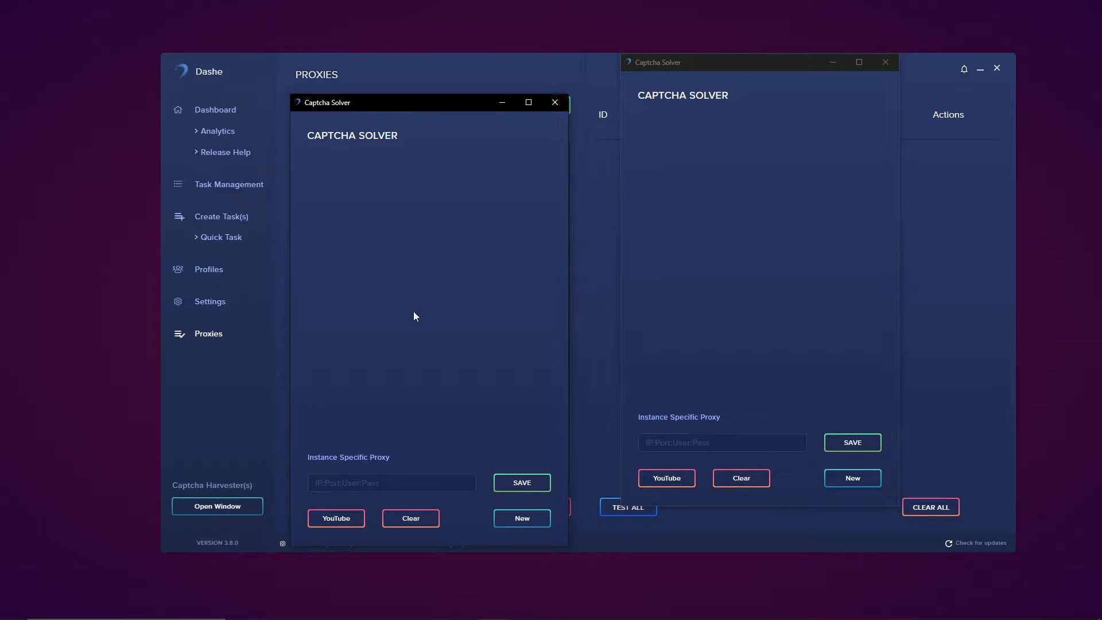
left_click(550, 105)
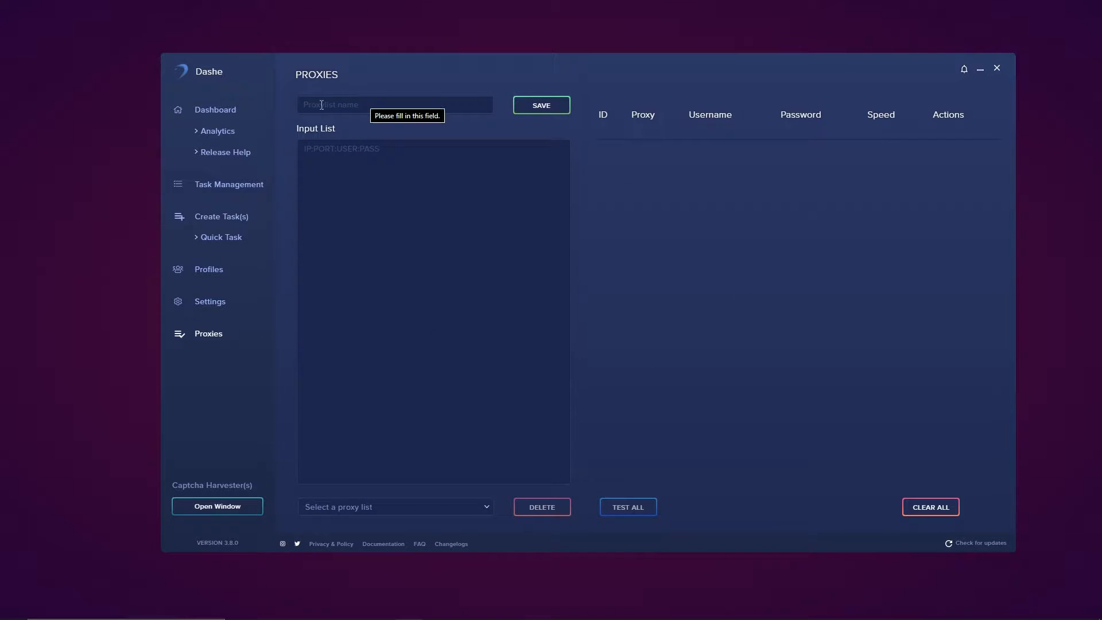
Step: Create a proxy list named Video Test, paste in the proxy address with its username and password, and save it
left_click(339, 109)
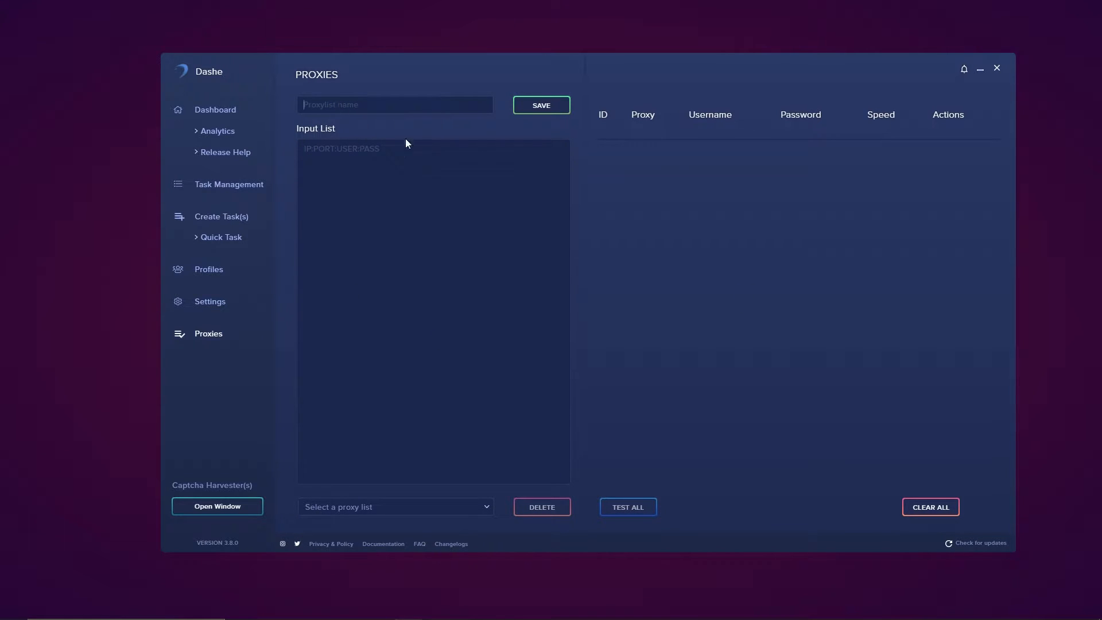
type("Video Test")
left_click(398, 178)
key("ctrl+v")
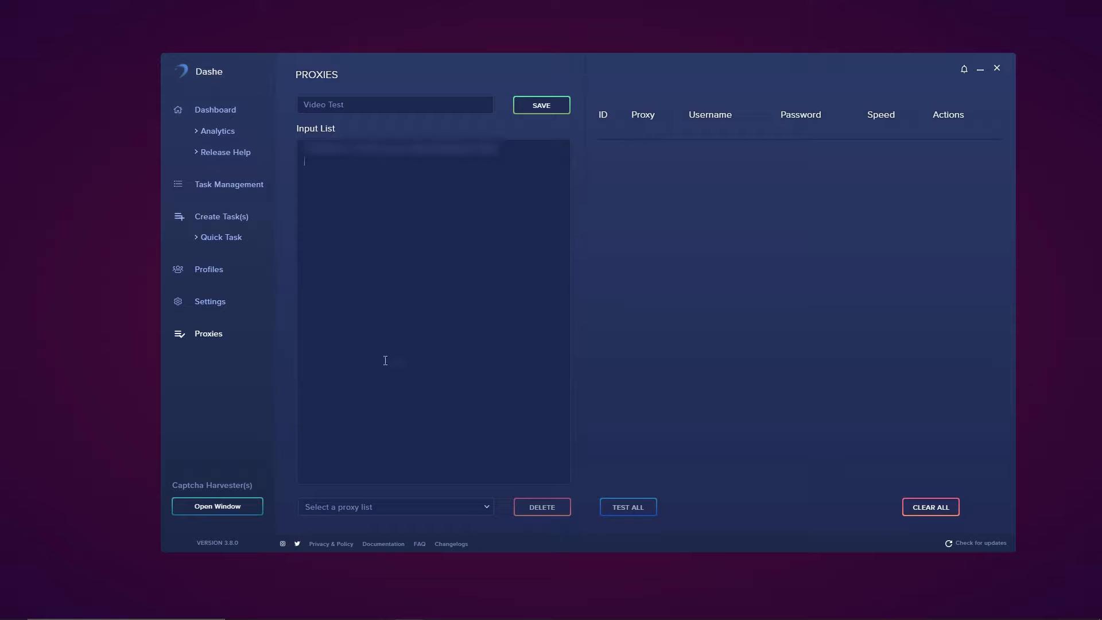
left_click(482, 507)
left_click(408, 507)
left_click(536, 107)
Step: Select the saved Video Test proxy list and test all of its proxies
left_click(392, 508)
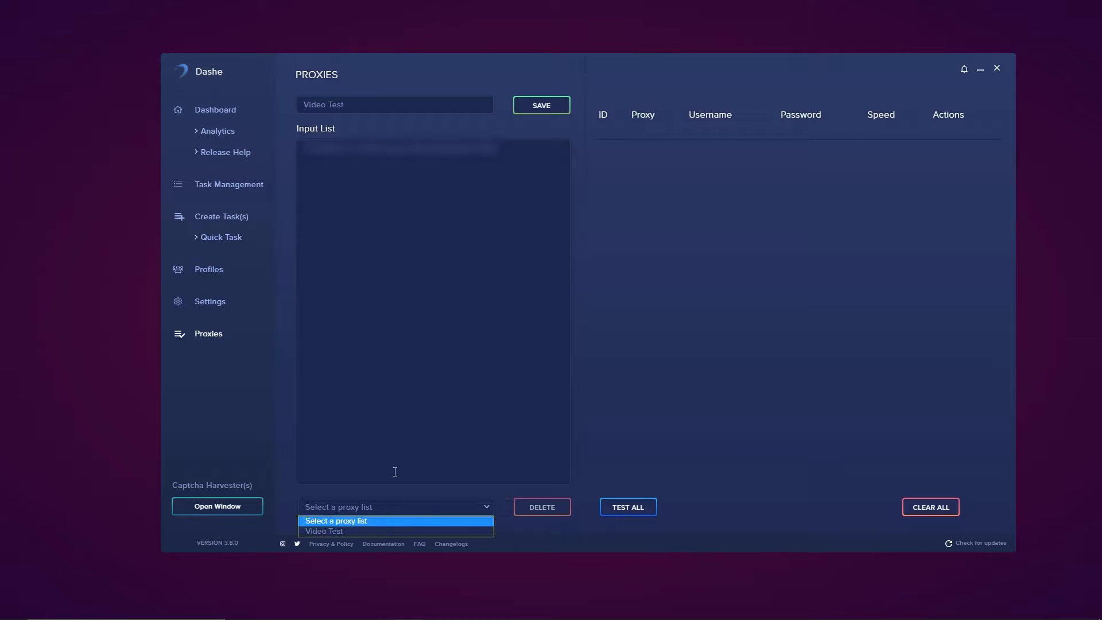
left_click(328, 529)
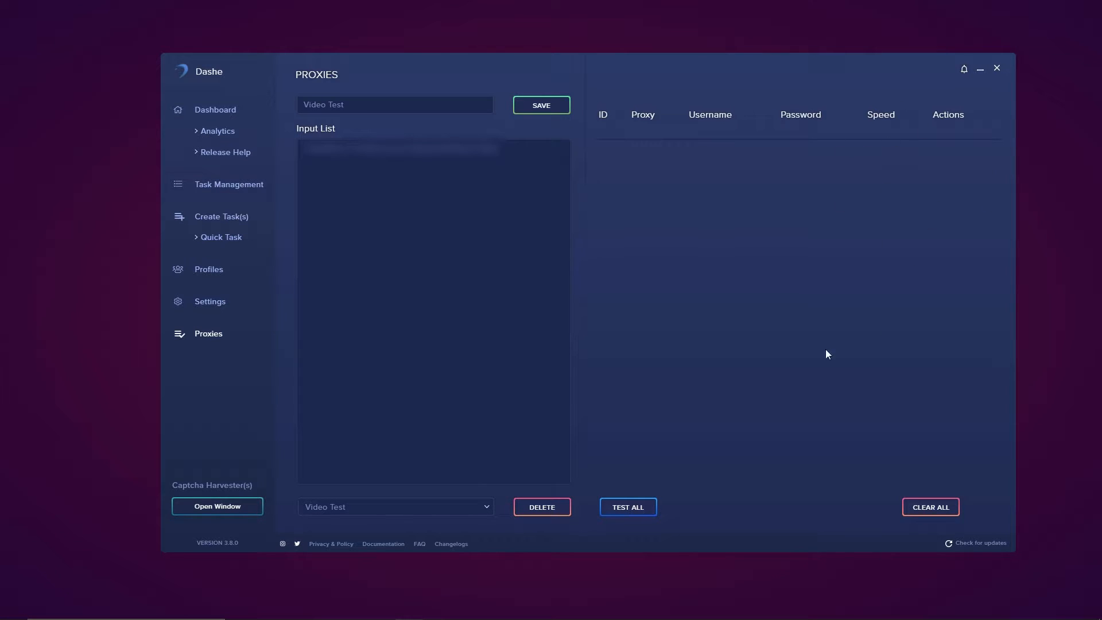
left_click(642, 511)
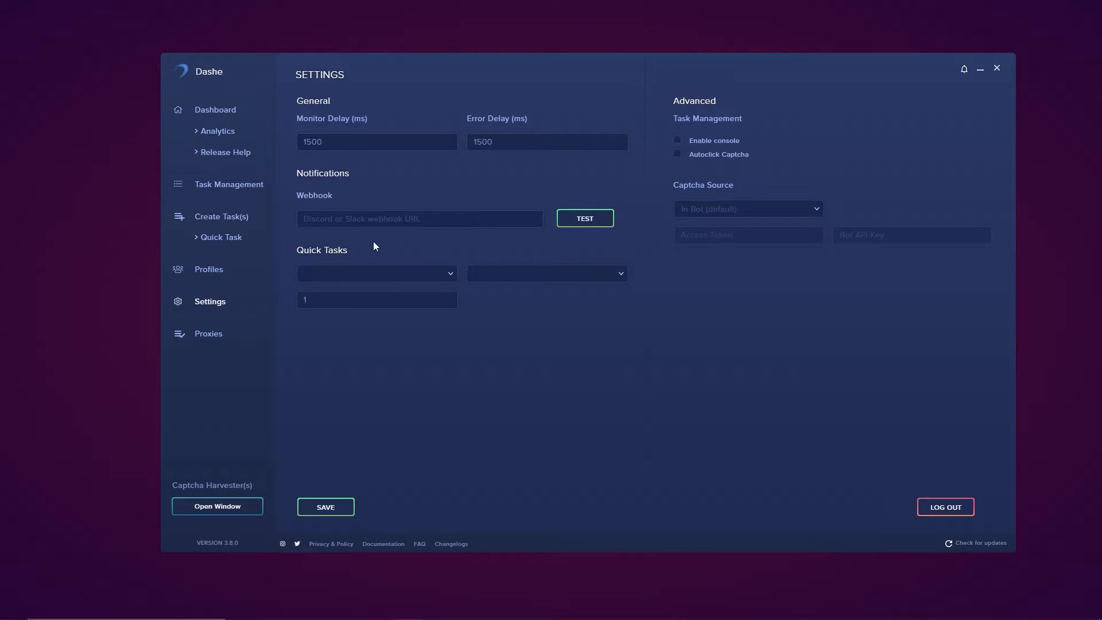
Step: Examine the size, profile and quantity options for quick tasks in the settings
left_click(442, 278)
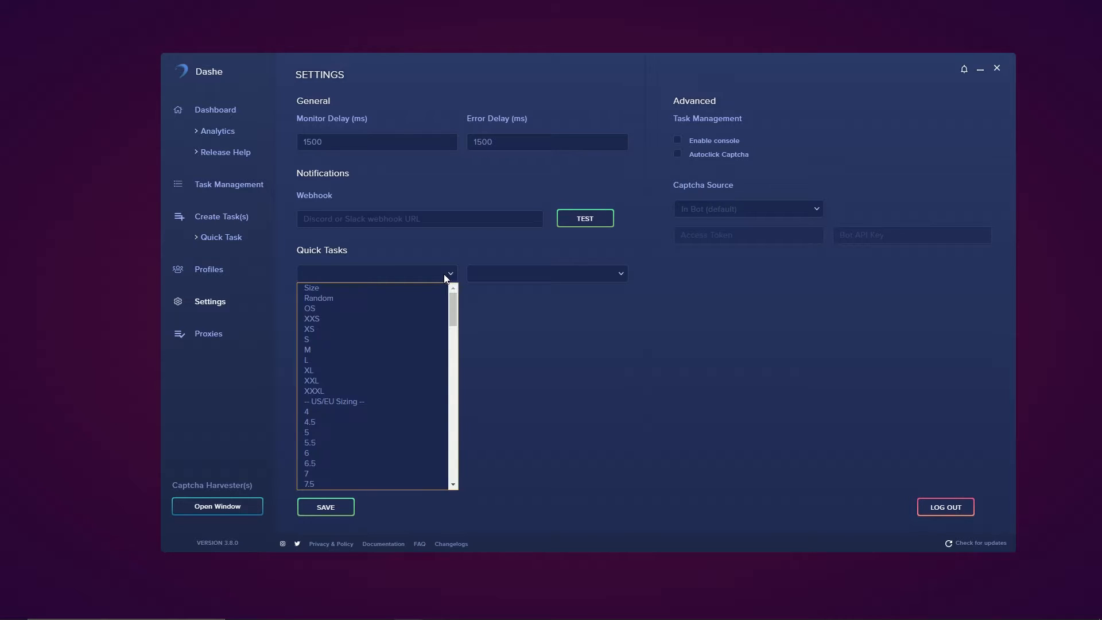
scroll(359, 344, "down", 5)
scroll(356, 437, "down", 10)
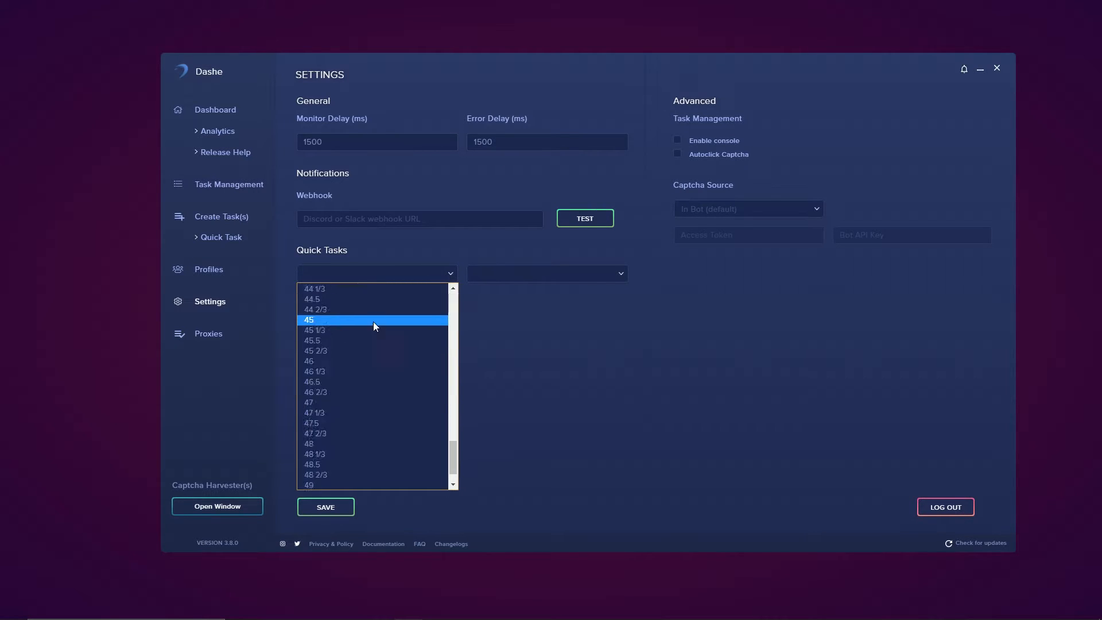
left_click(362, 361)
left_click(604, 270)
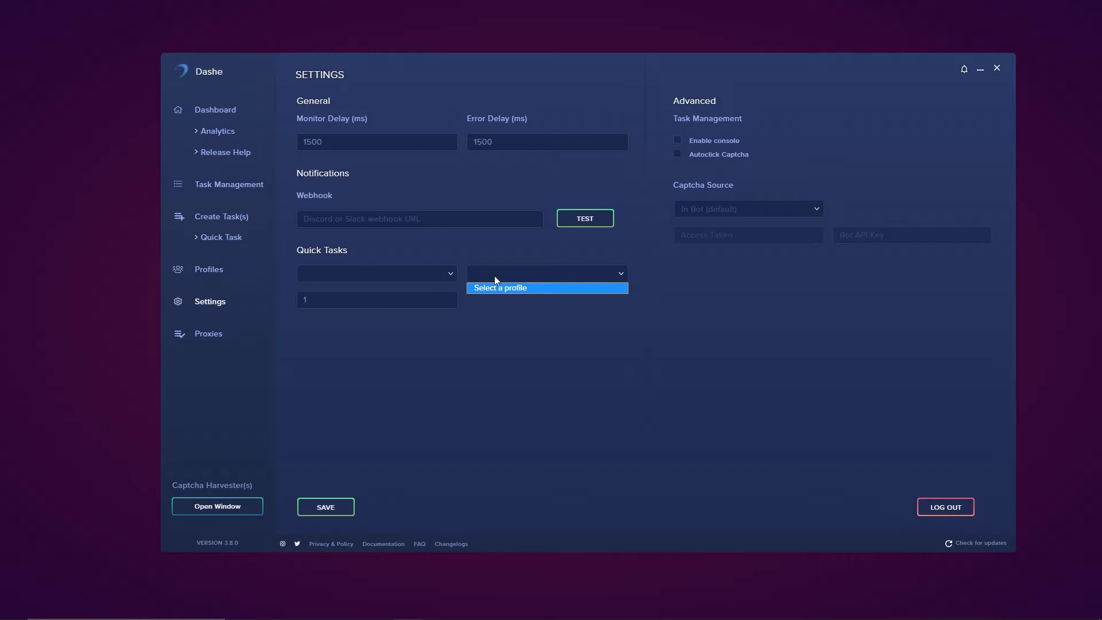
left_click(561, 287)
left_click_drag(305, 298, 244, 302)
left_click(415, 299)
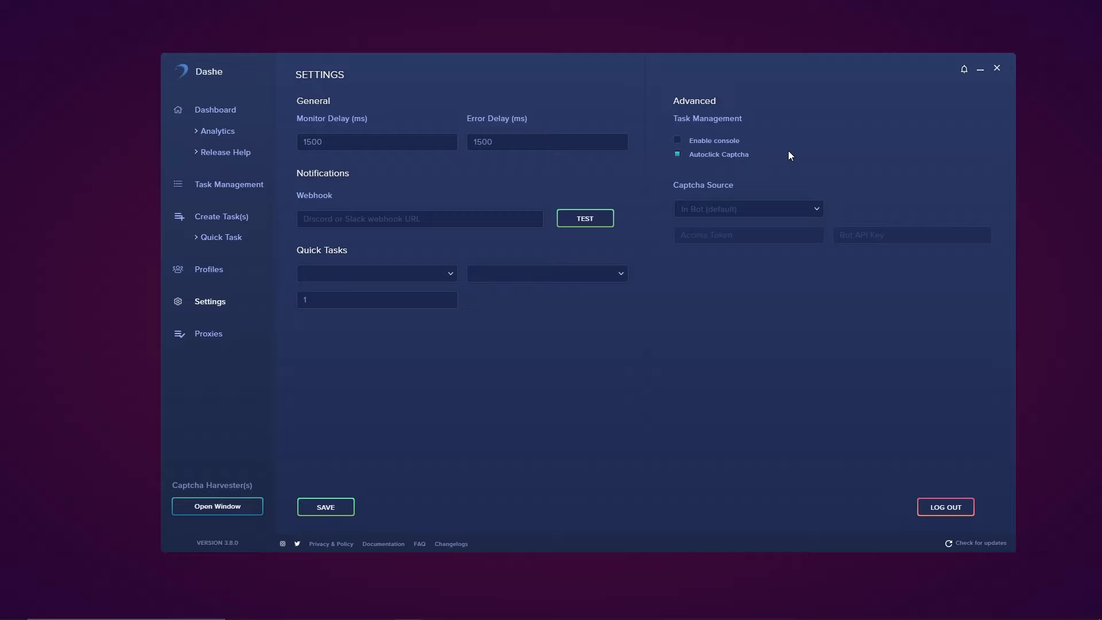
Step: Try to switch the captcha source in the advanced settings to AYCD
left_click(815, 209)
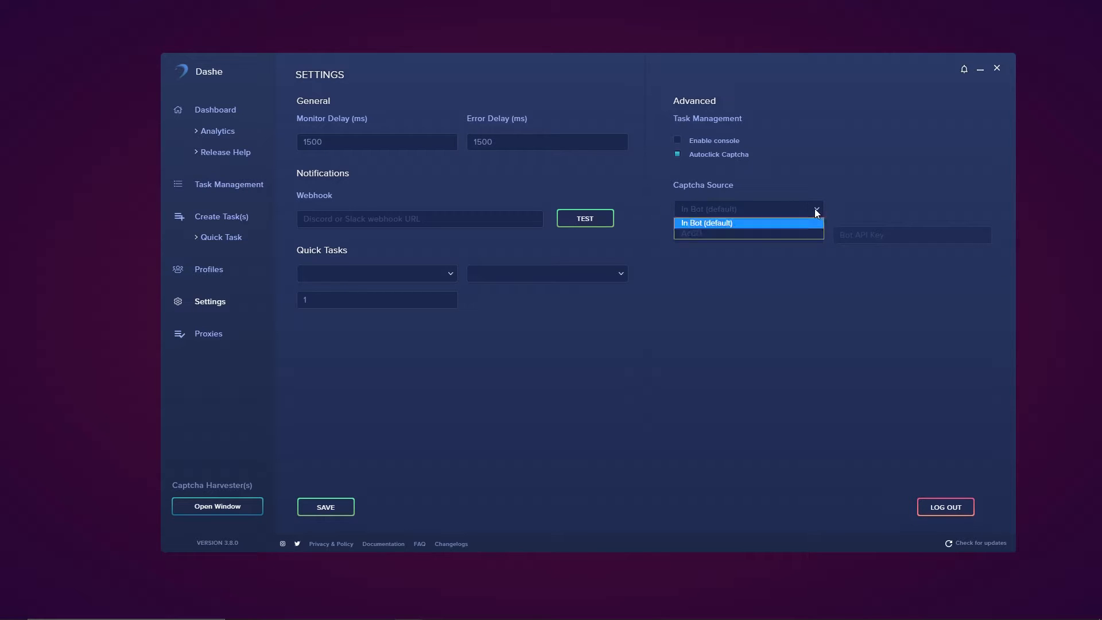
left_click(691, 231)
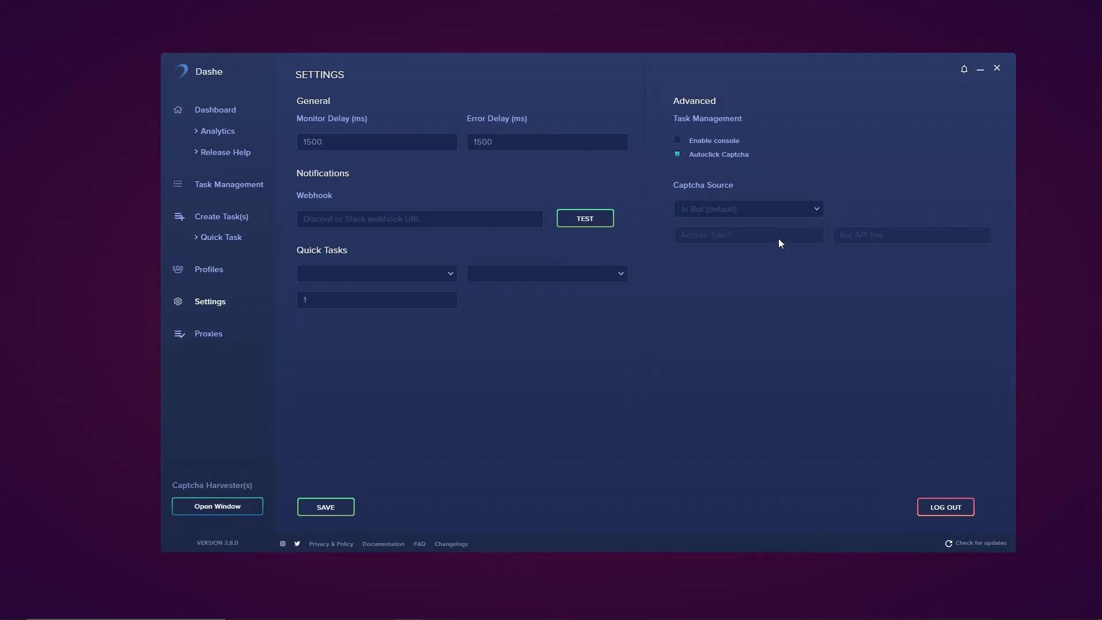
left_click(784, 213)
left_click(694, 232)
Step: On the Profiles page, set the billing address to match the shipping address, and view the profile import dialog without loading a file
left_click(215, 270)
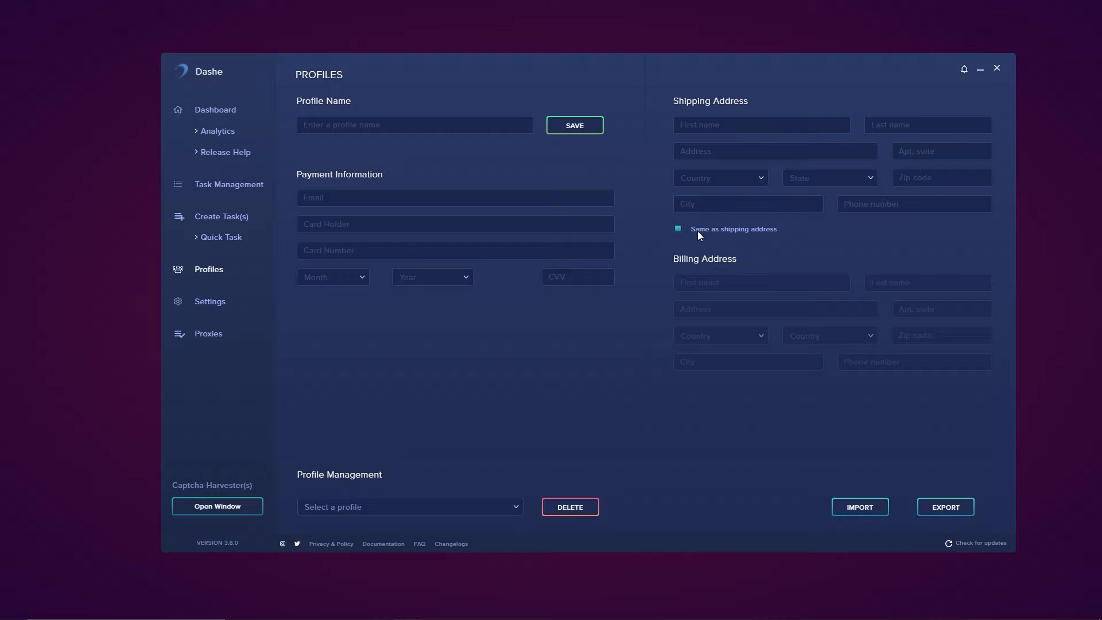
left_click(677, 229)
left_click(866, 509)
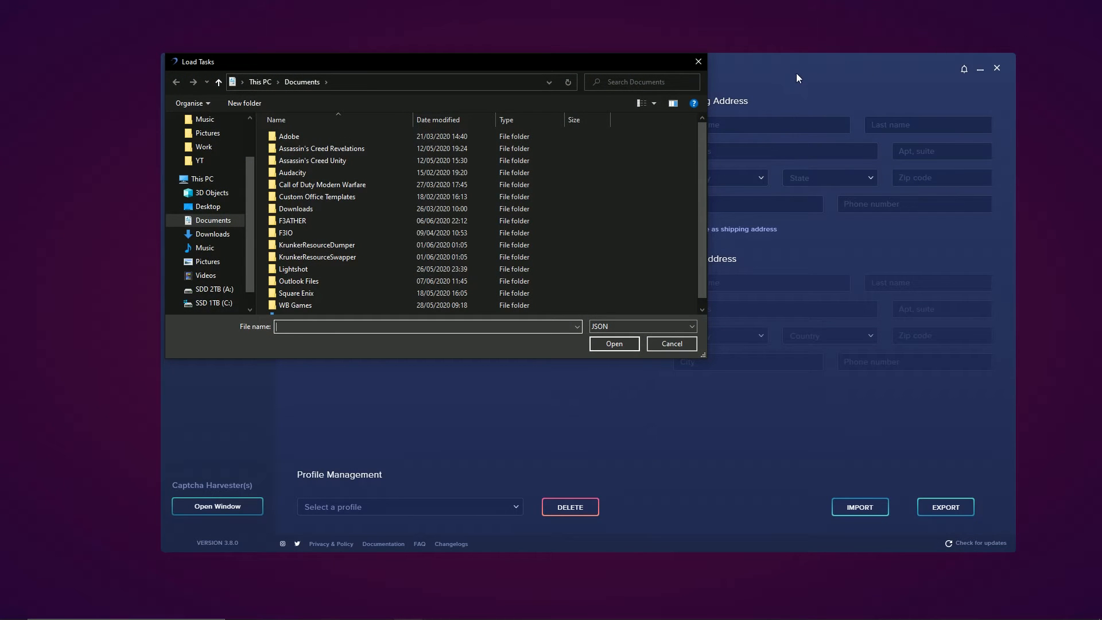
left_click(697, 60)
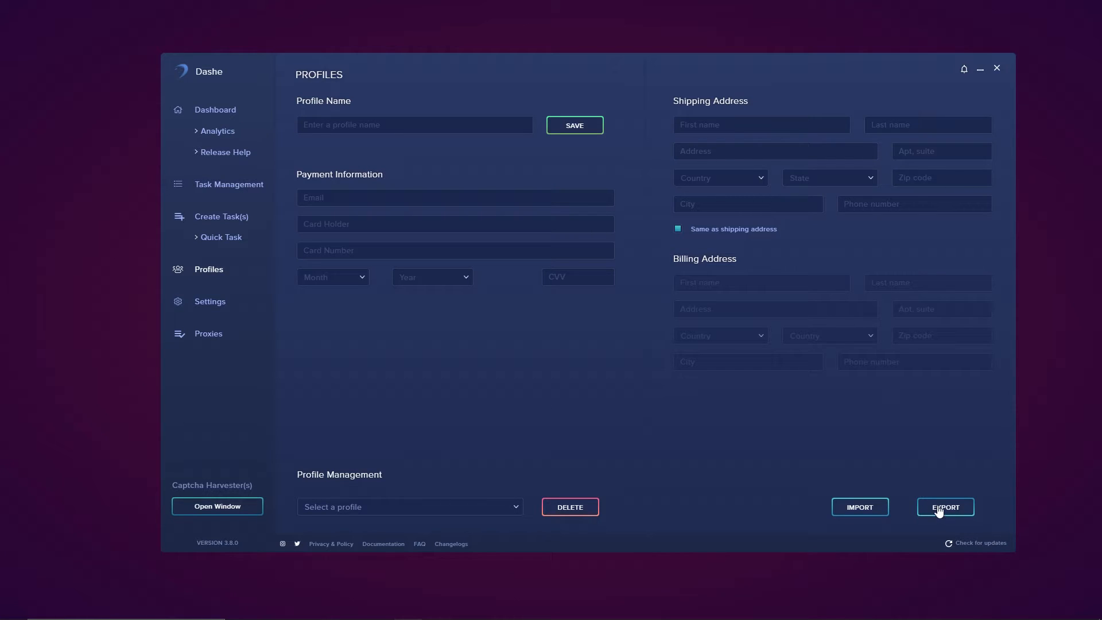
Step: Name the profile Video Test and fill in the email, card holder, card number, expiry, CVV, and the recipient's first and last name
type("Video Test")
left_click(561, 129)
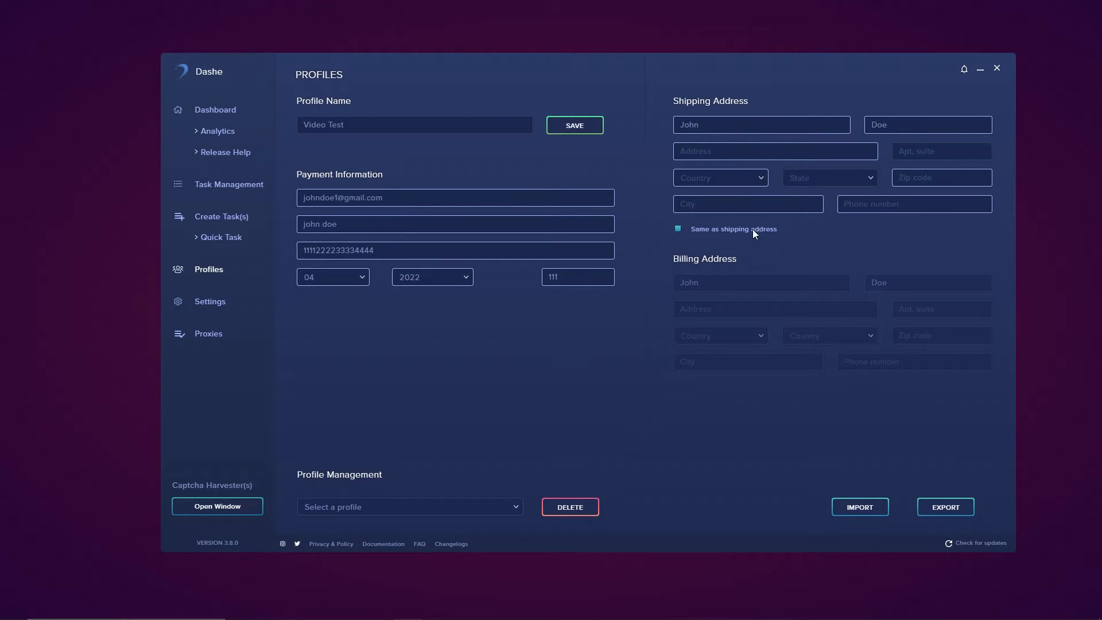
key("Tab")
type("Doe")
key("BackSpace")
key("BackSpace")
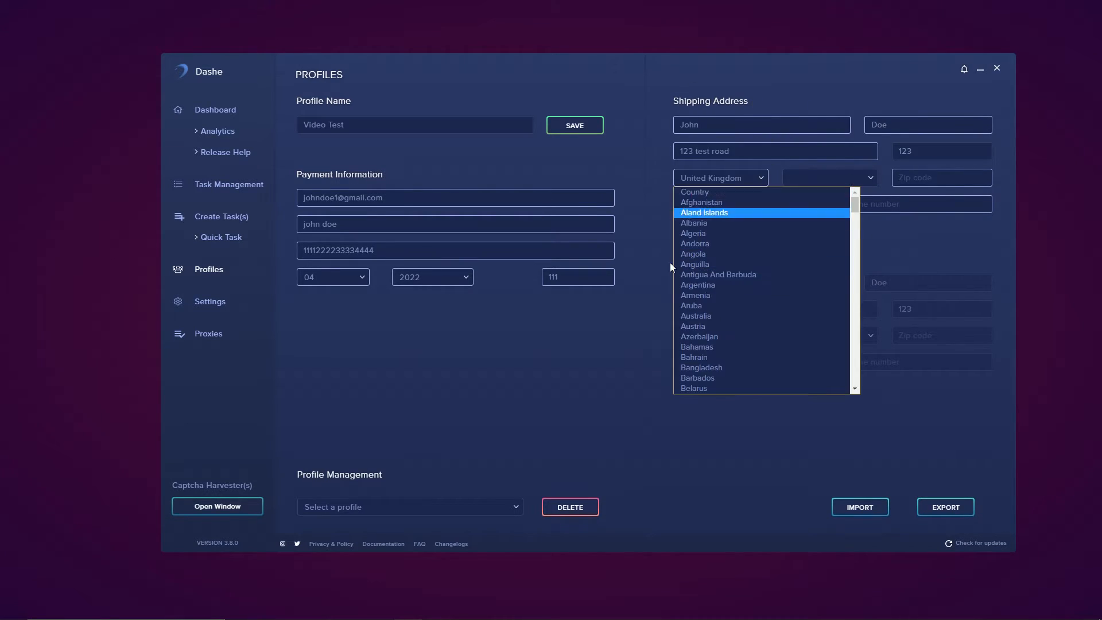
Step: Set the shipping country to United Kingdom, complete the zip code, city and phone number, and save the profile
left_click_drag(859, 220, 853, 316)
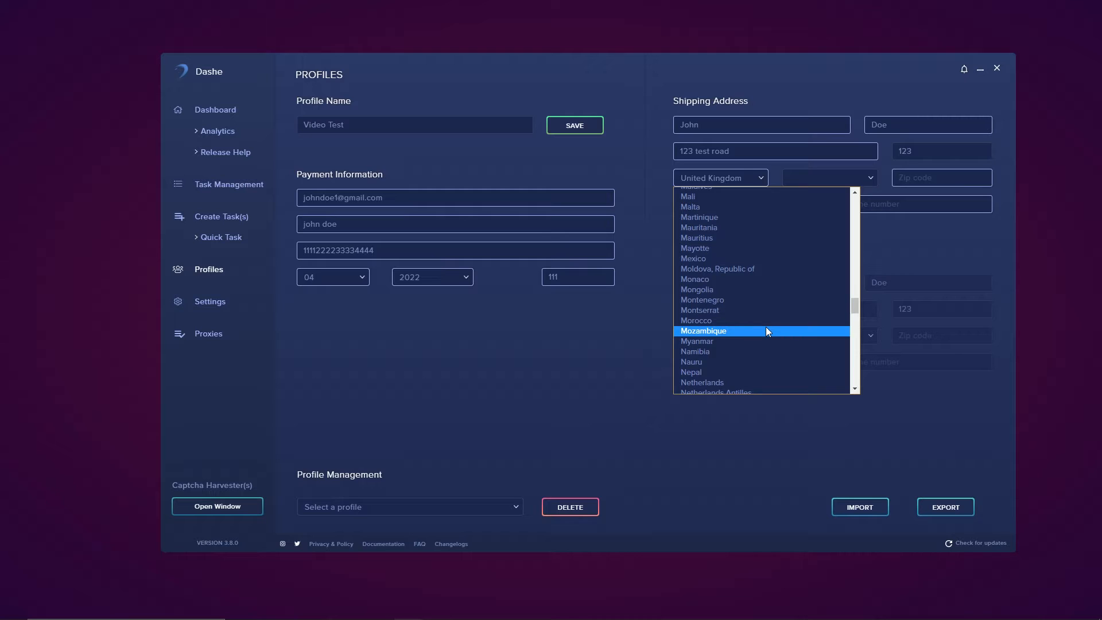
type("un")
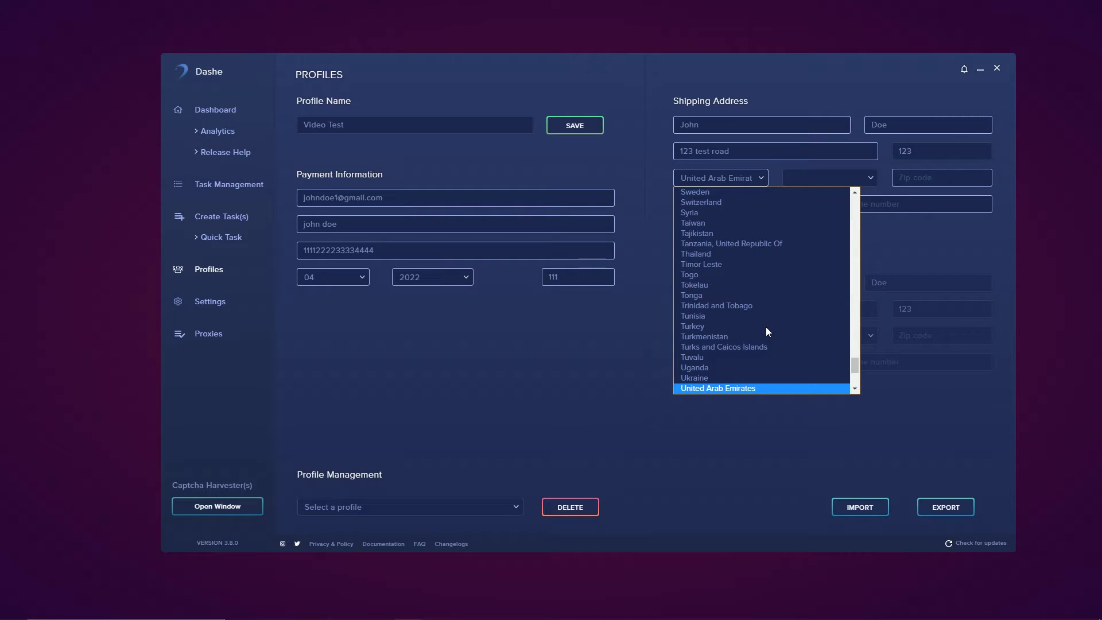
scroll(723, 373, "down", 1)
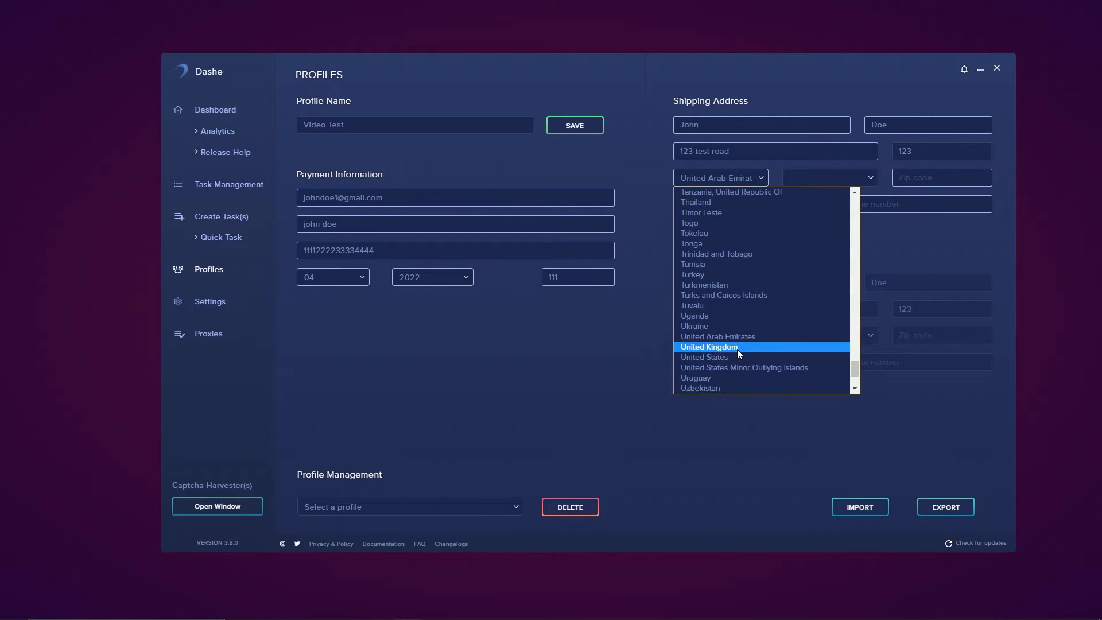
left_click(742, 347)
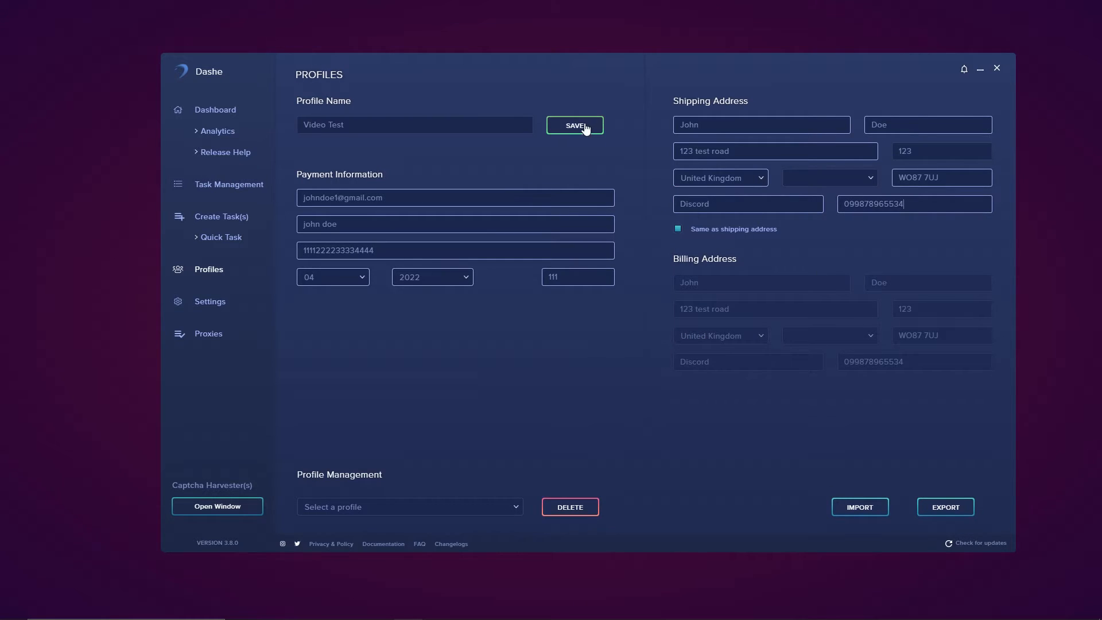
left_click(584, 127)
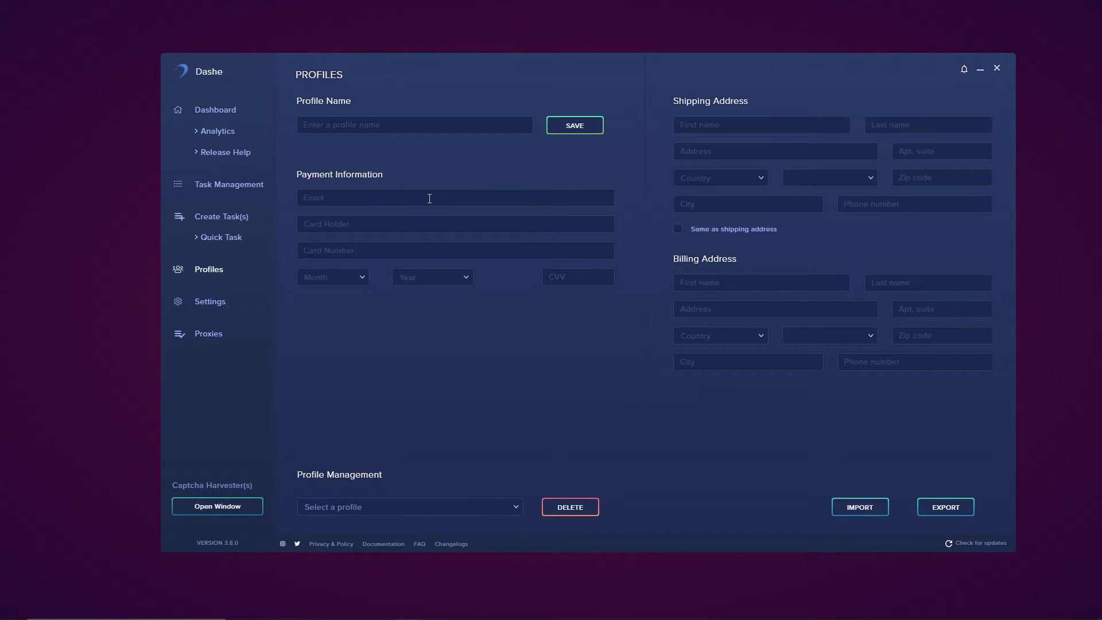
Step: Load the saved Video Test profile, replace the first name in the shipping address, and save the profile again
left_click(413, 505)
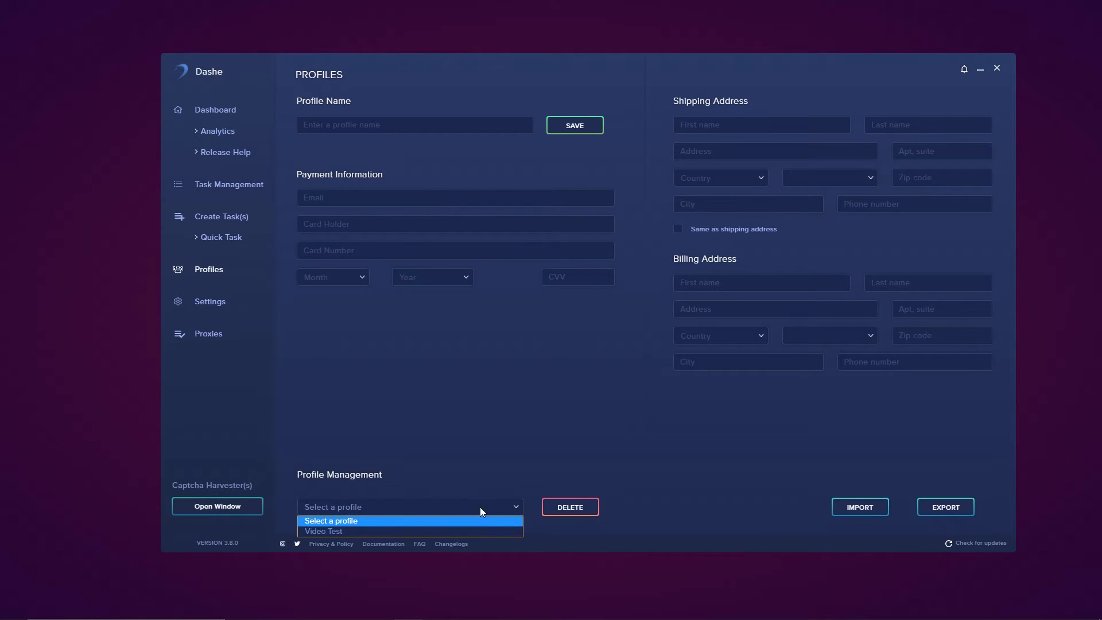
left_click(324, 528)
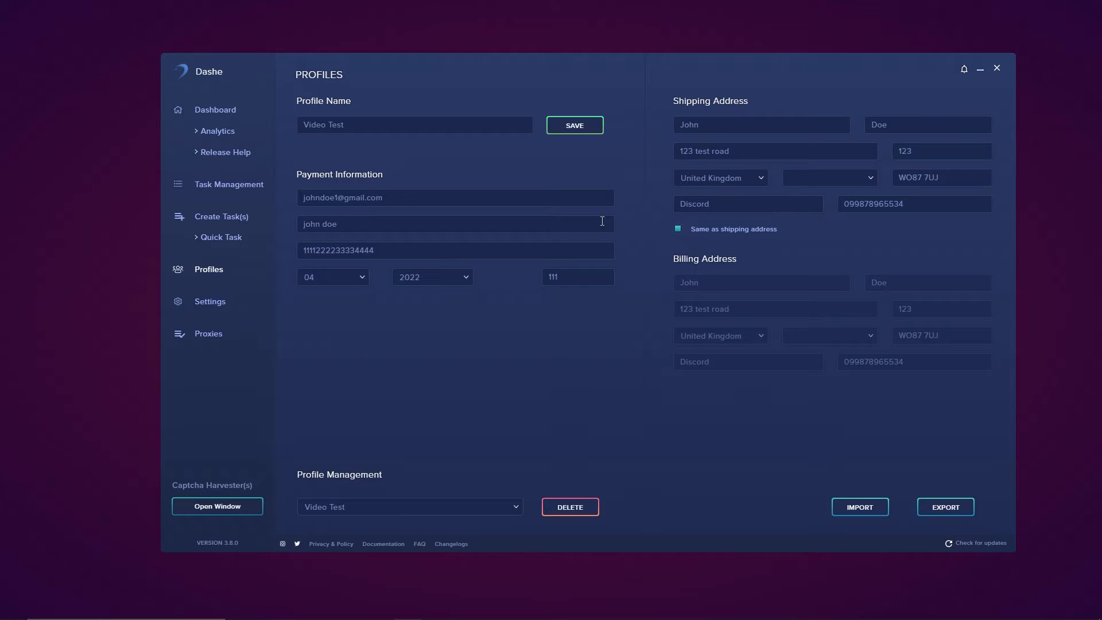
double_click(717, 124)
type("Sam")
left_click(591, 126)
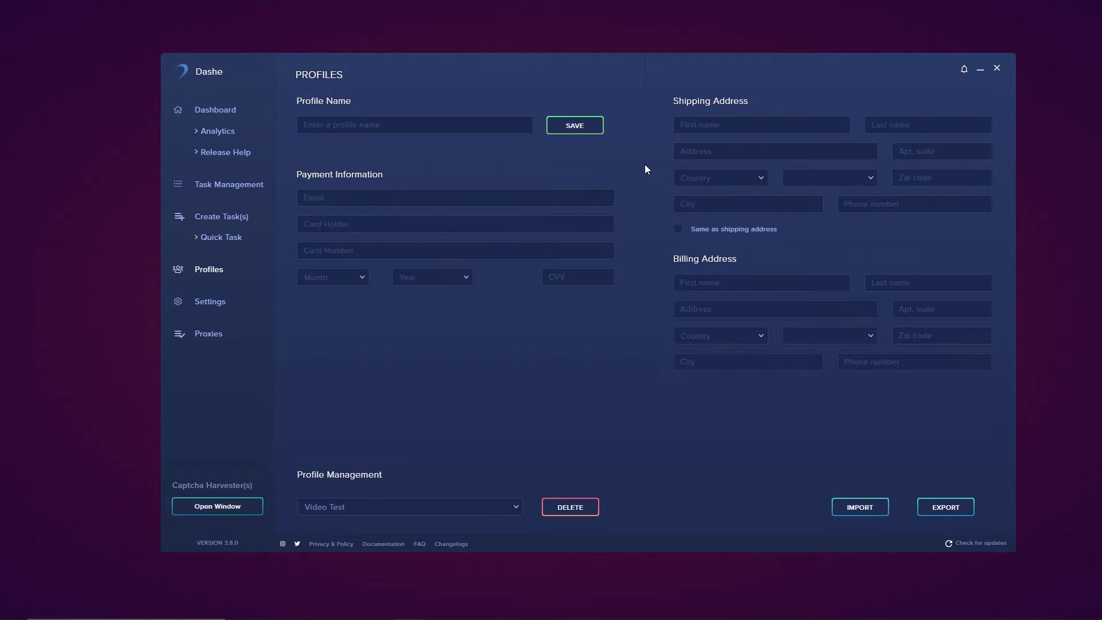
Step: Reload the Video Test profile and check the first name in its shipping address
left_click(377, 507)
left_click(356, 529)
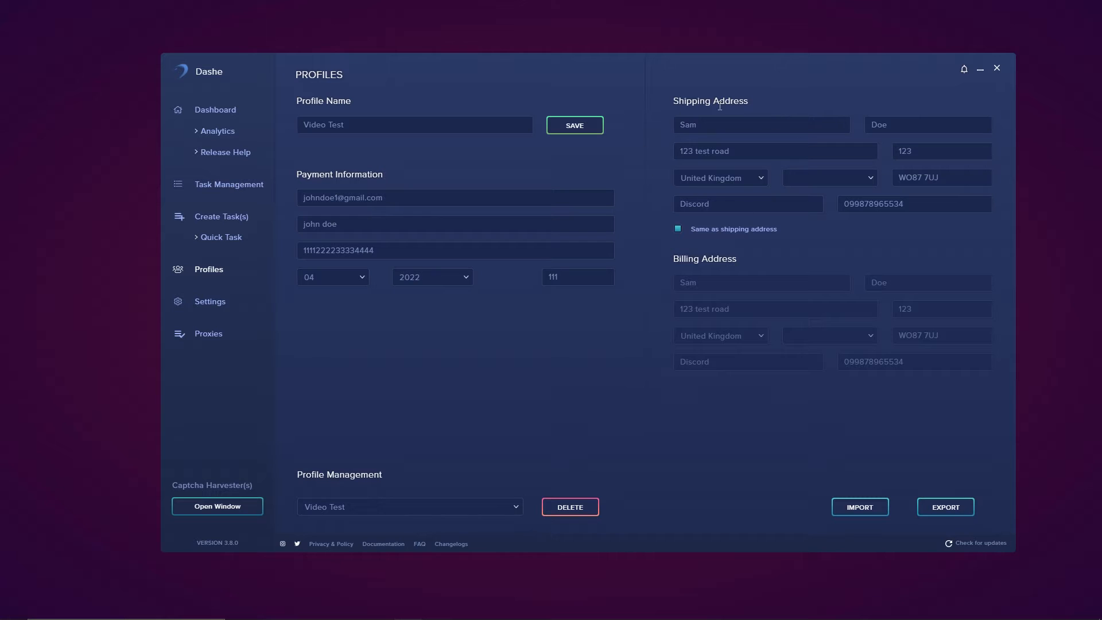
left_click_drag(705, 122, 666, 114)
Step: Look through the Task Management, Analytics and Release Help pages and the Quick Task URL form
left_click(240, 188)
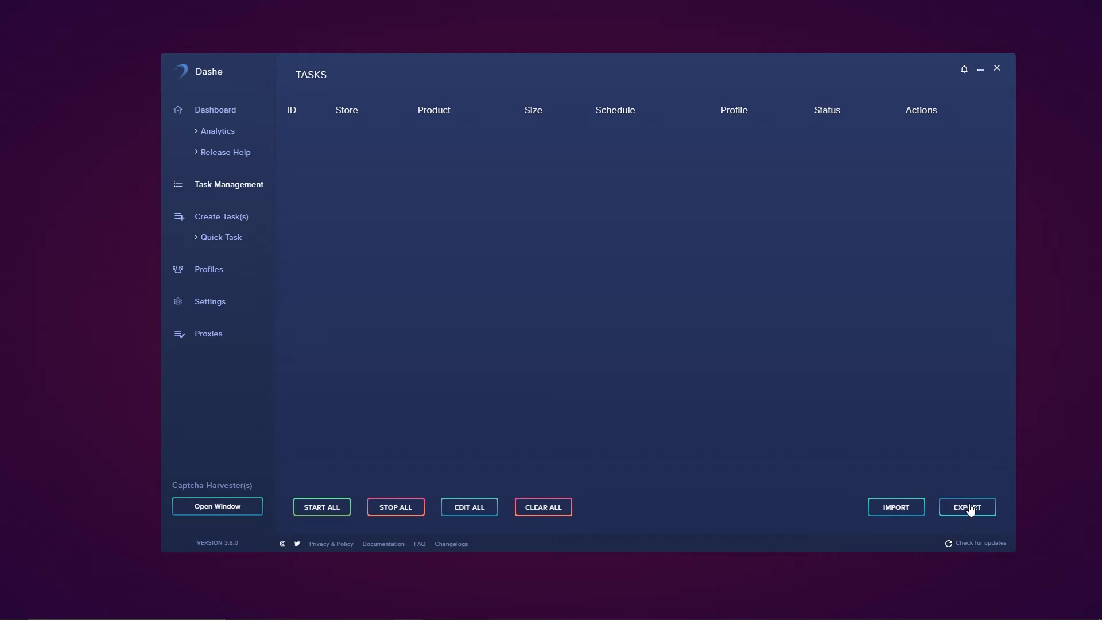
left_click(220, 110)
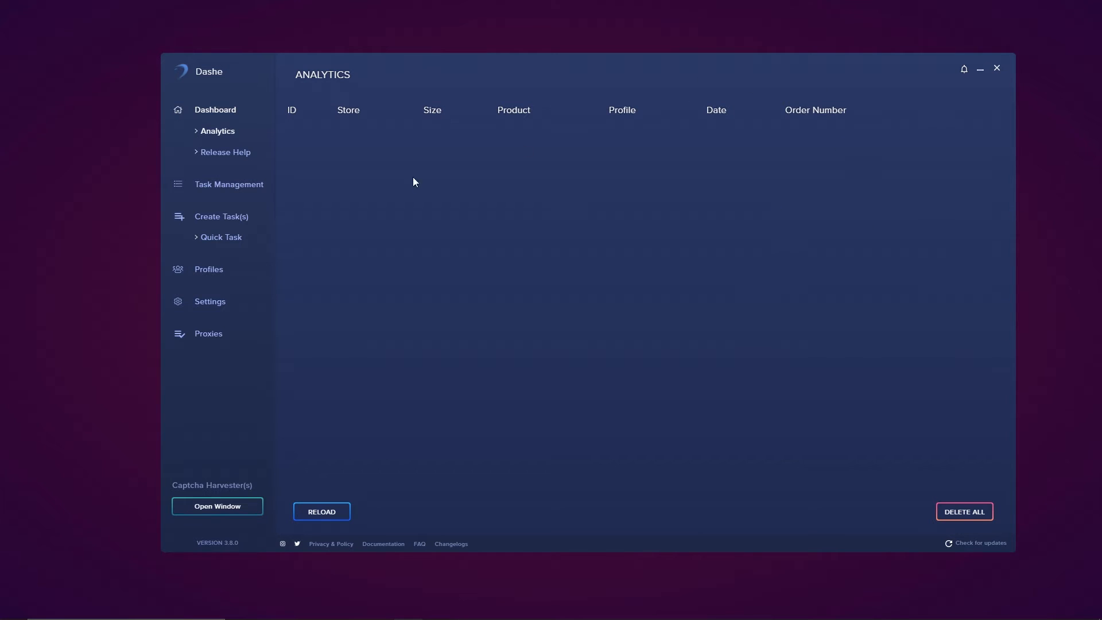
left_click(245, 153)
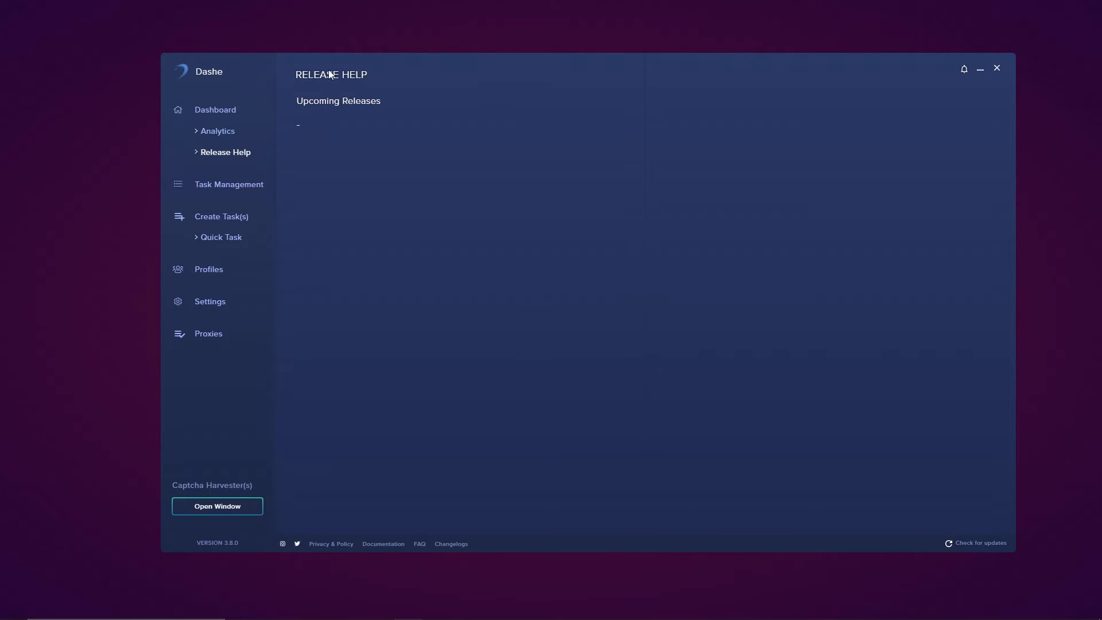
left_click(224, 239)
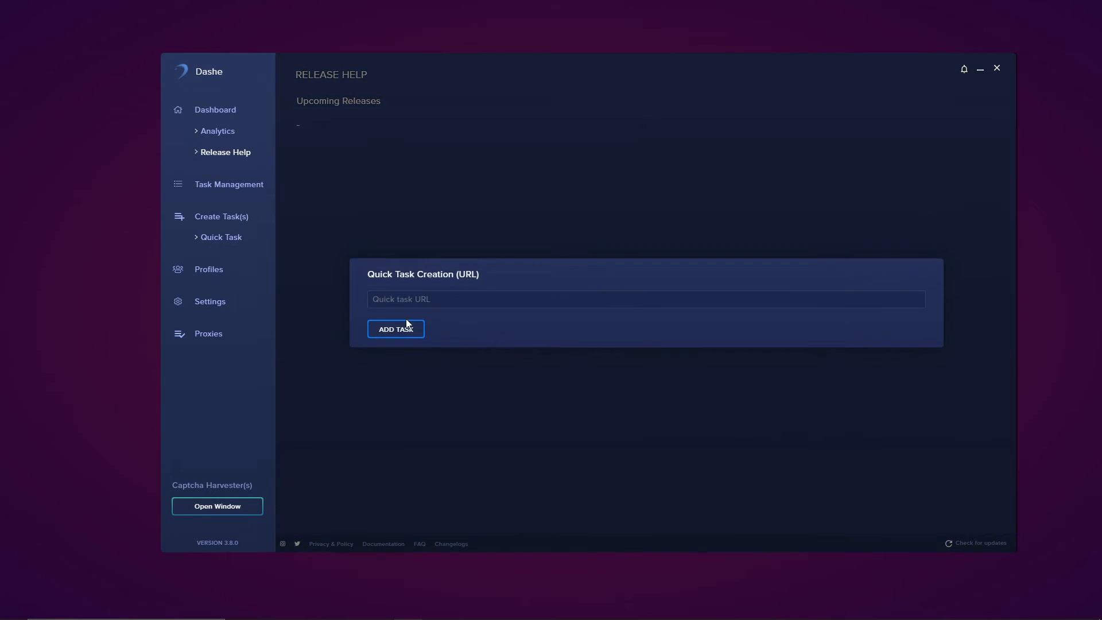
Step: Switch to the browser and copy the product page URL of the black Supreme/Nalgene 32 oz. Bottle
left_click(468, 294)
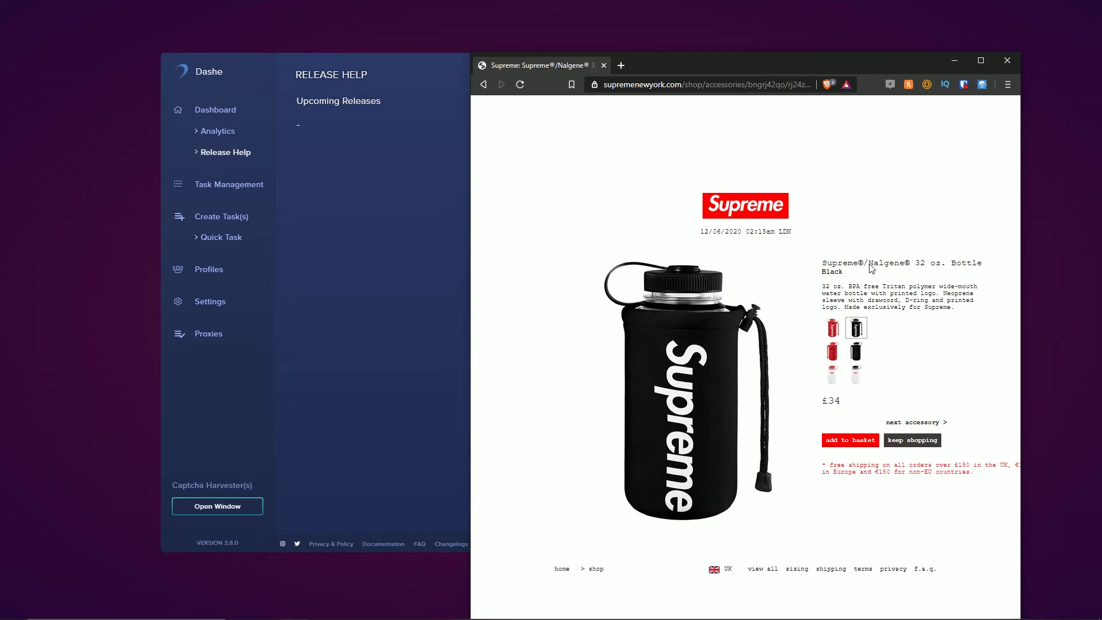
left_click(706, 85)
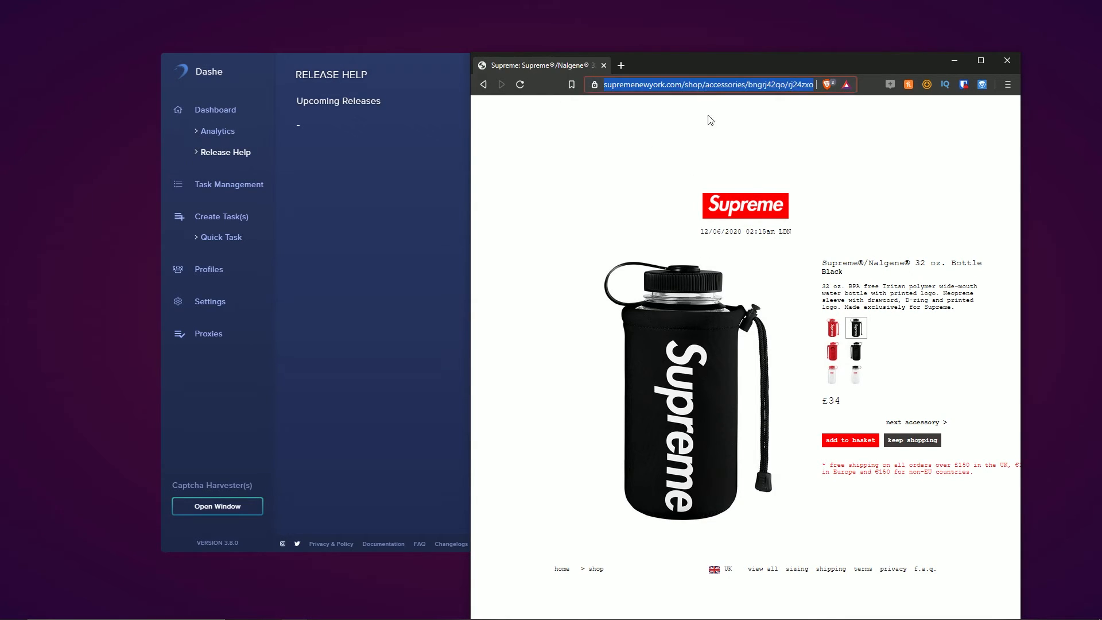
left_click(950, 60)
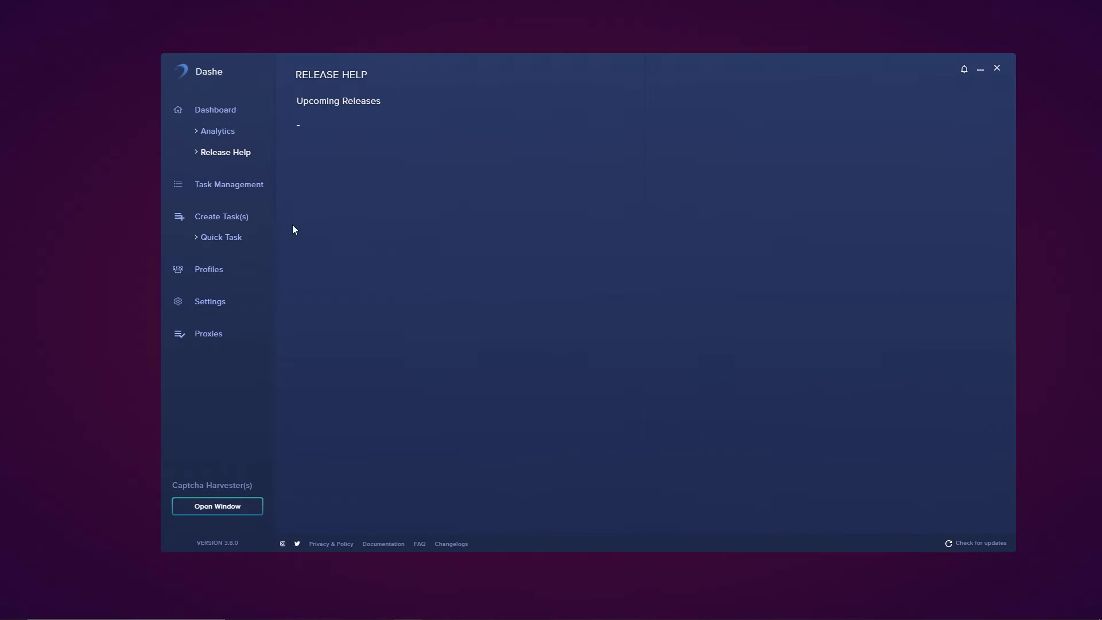
Step: Open the task creation form, look at the available checkout modes, and choose Supreme as the store
left_click(225, 218)
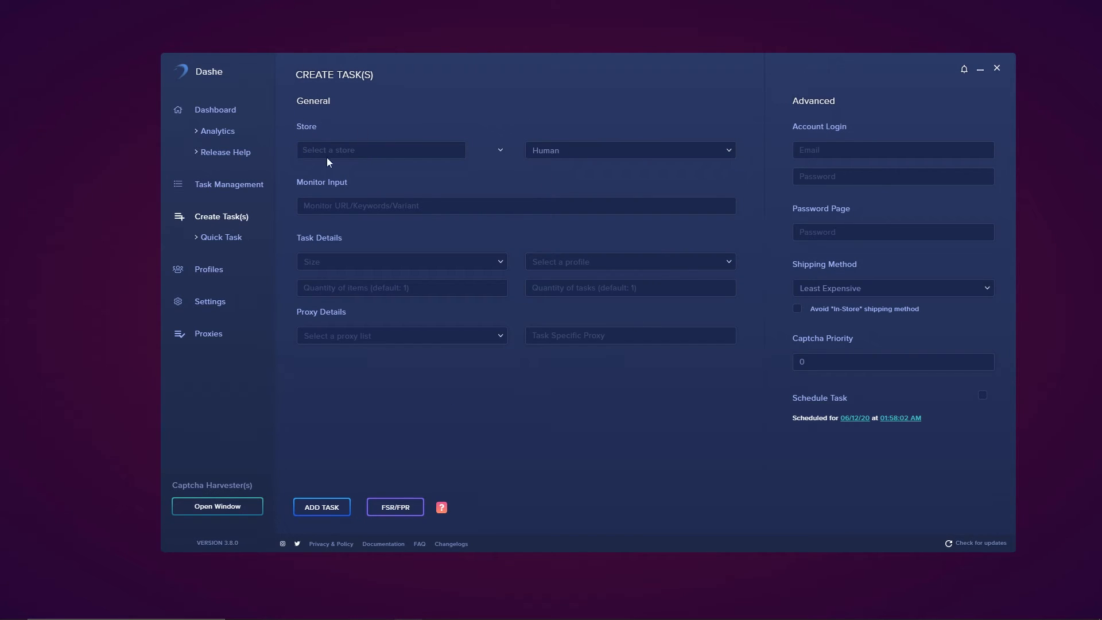
left_click(567, 150)
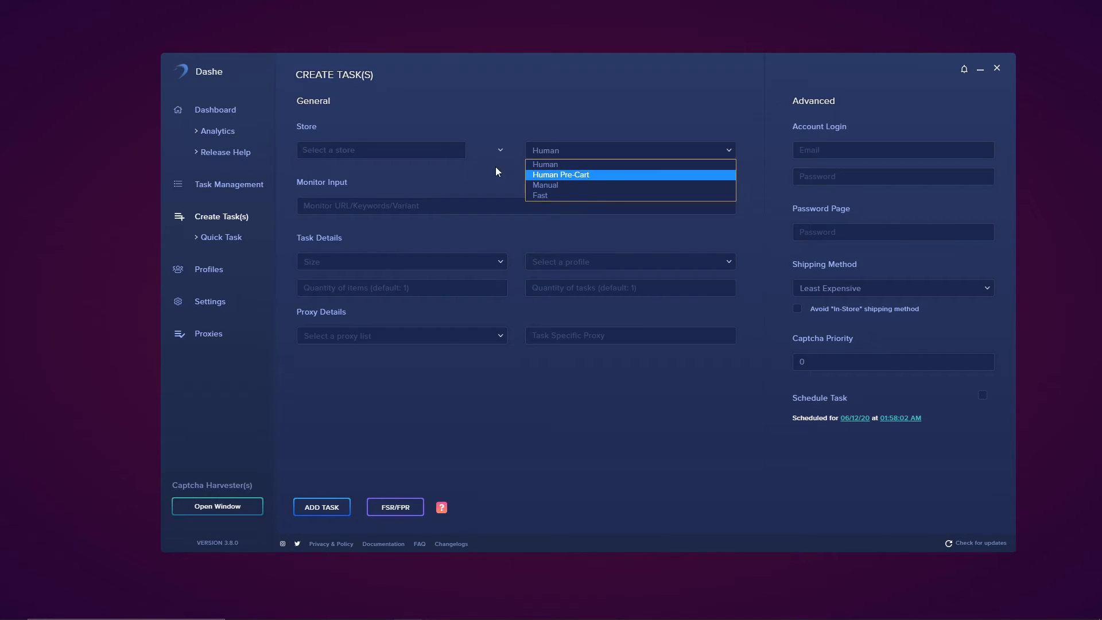
left_click(408, 148)
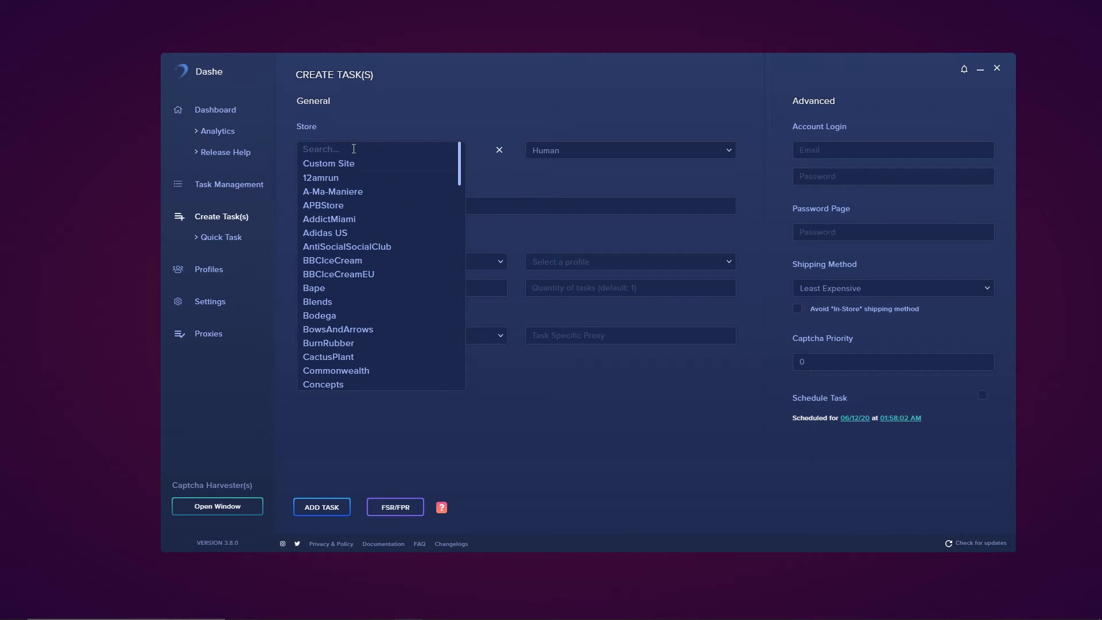
scroll(381, 233, "down", 10)
type("supr")
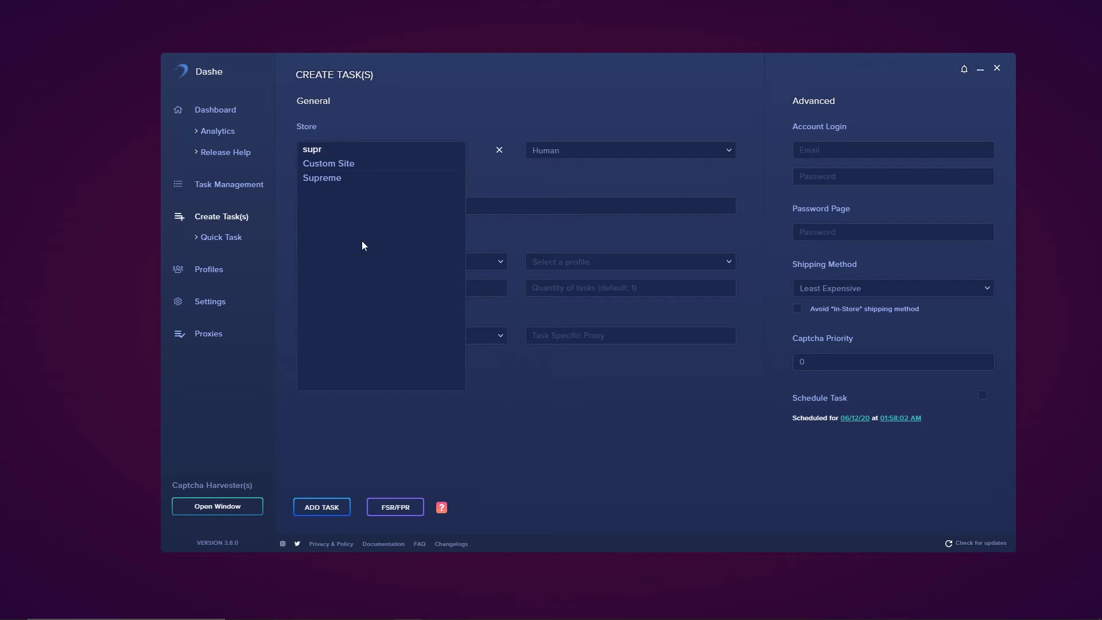
left_click(371, 178)
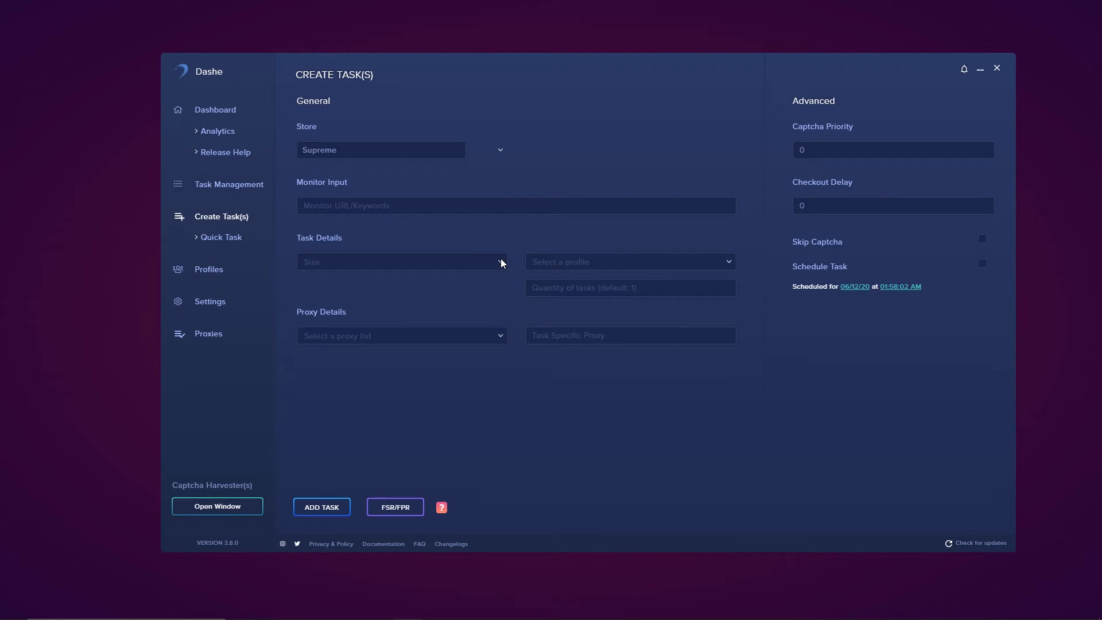
Step: Change the task's store to Bape to view its task options
left_click(365, 152)
type("supr")
left_click(499, 151)
left_click(399, 153)
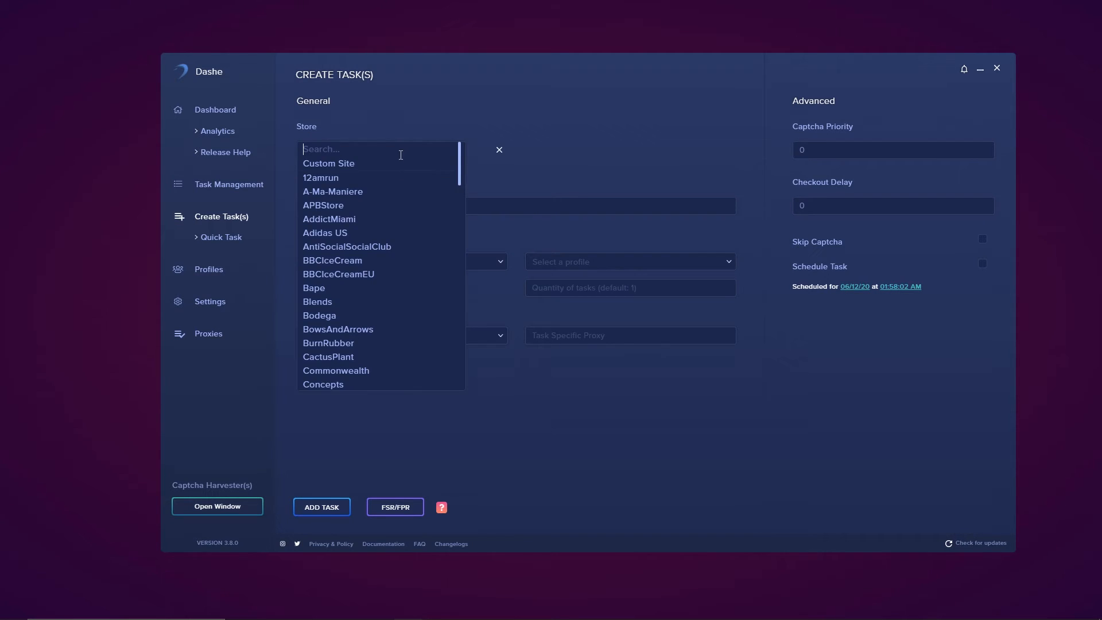
left_click(319, 288)
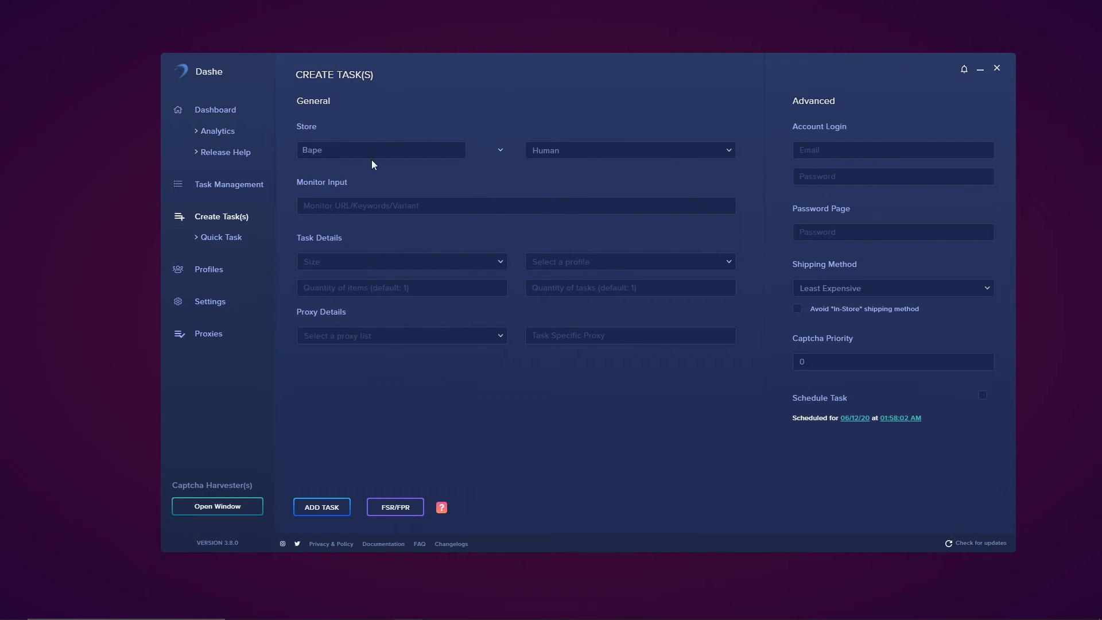
Step: Set the store back to Supreme and paste the copied bottle URL as the monitor input
left_click(382, 149)
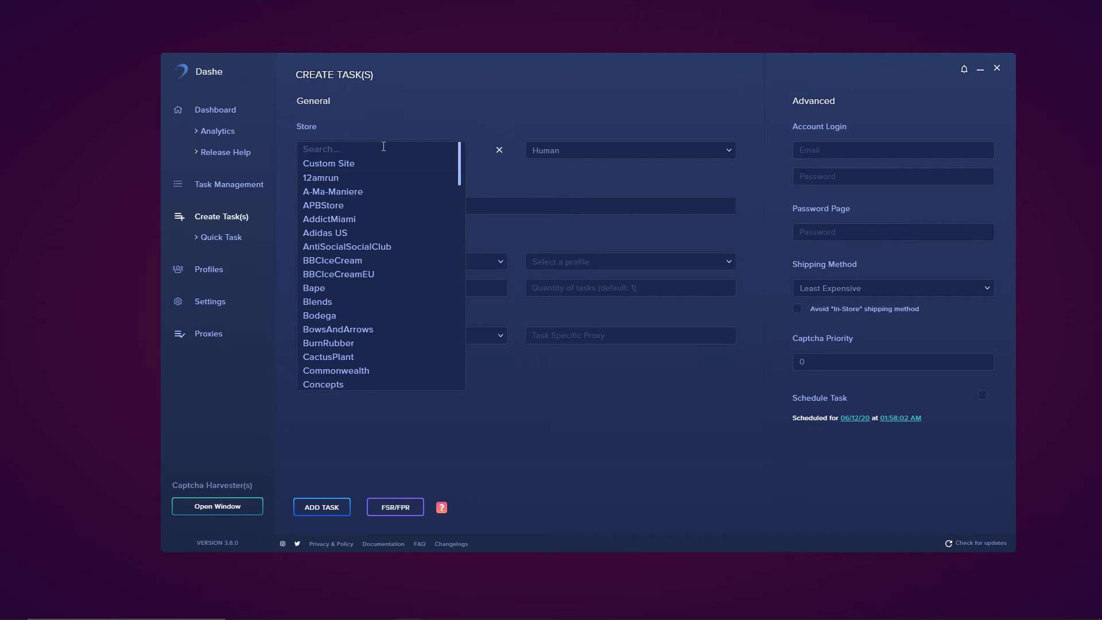
type("supreme")
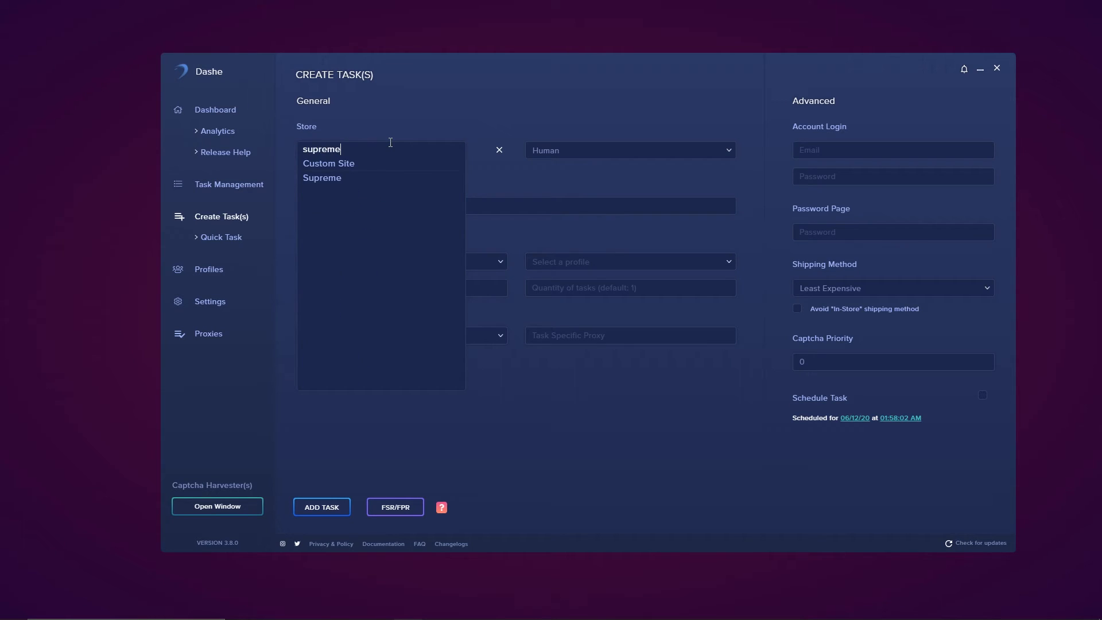
left_click(322, 178)
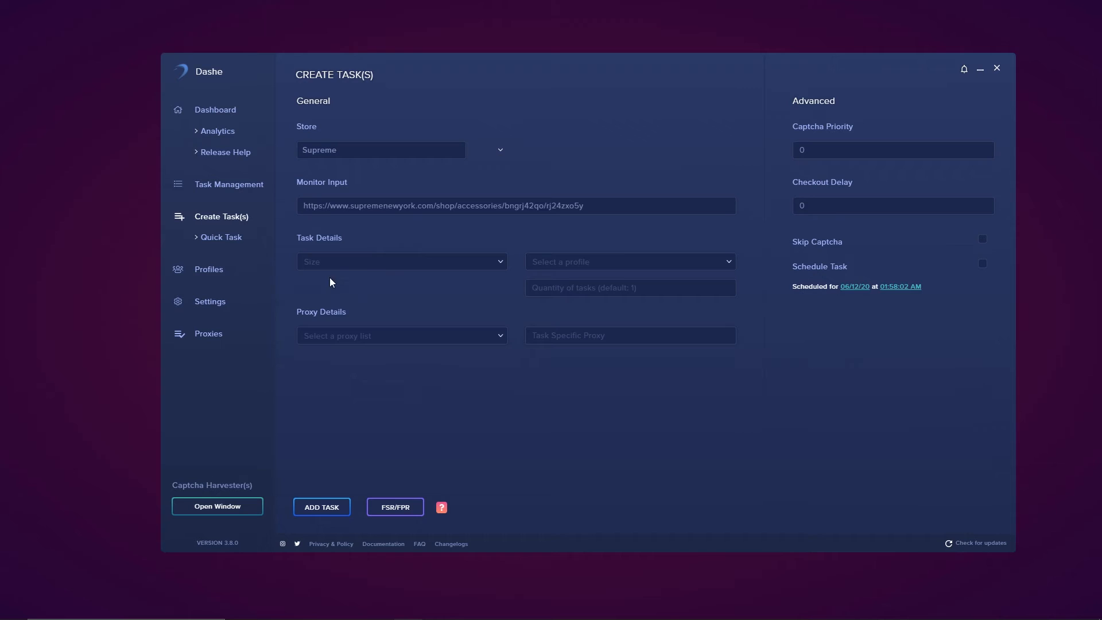
Step: Set the task's size to Random and assign the Video Test profile and the Video Test proxy list
left_click(324, 263)
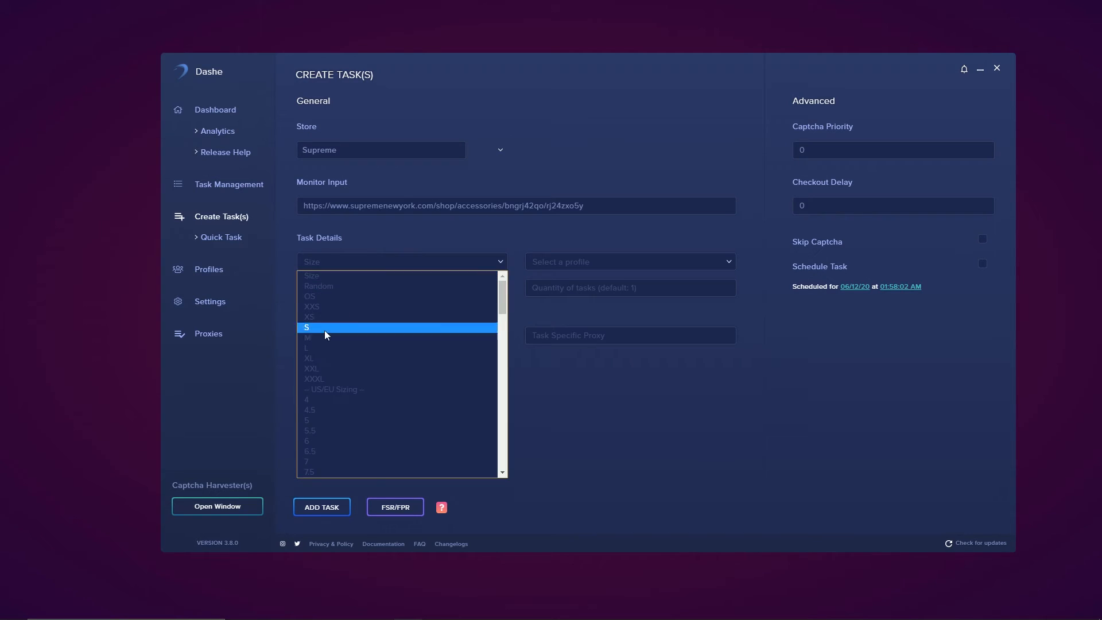
left_click(341, 284)
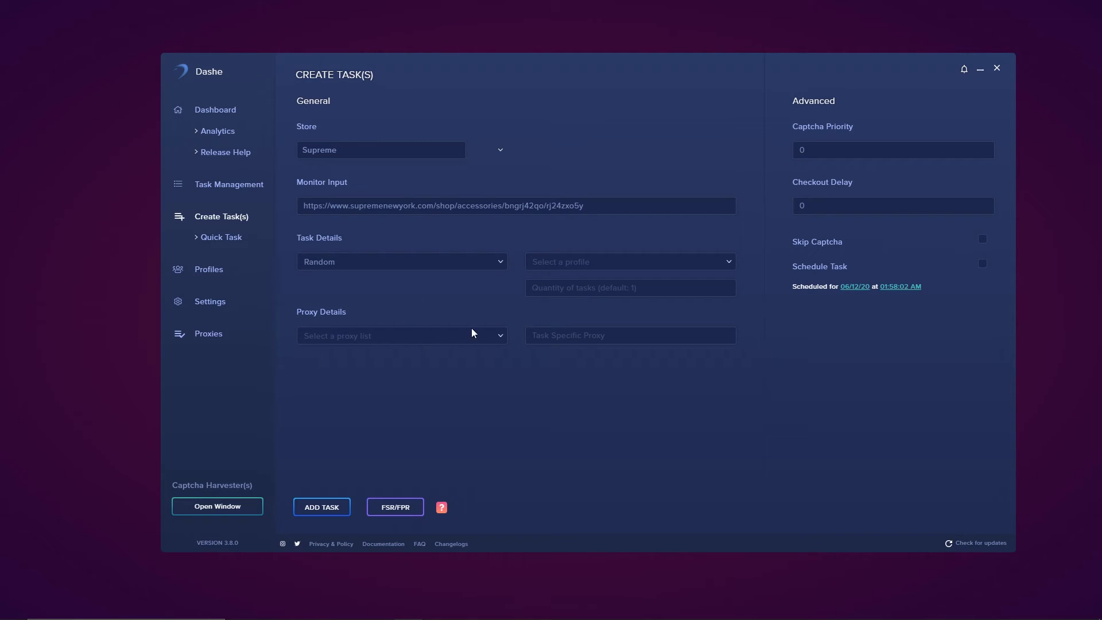
left_click(607, 265)
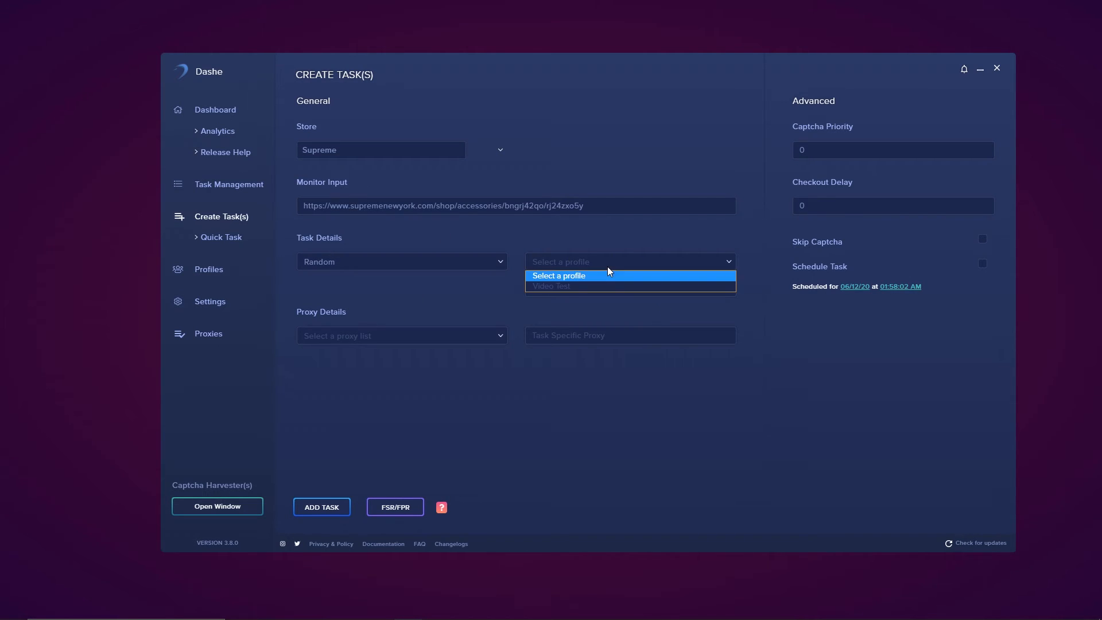
left_click(550, 287)
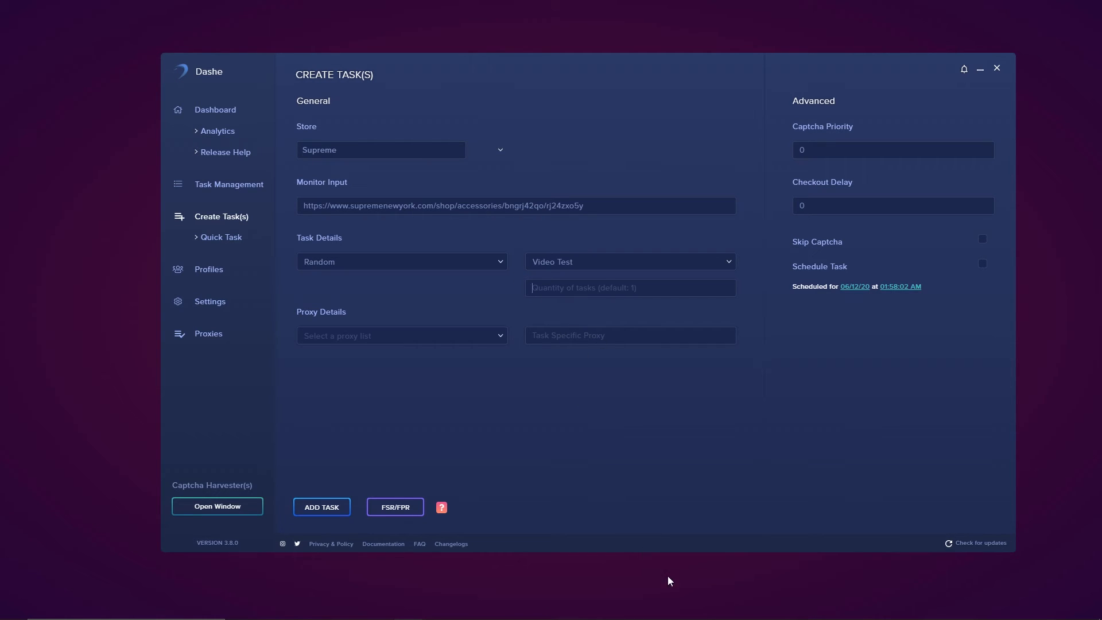
left_click(458, 338)
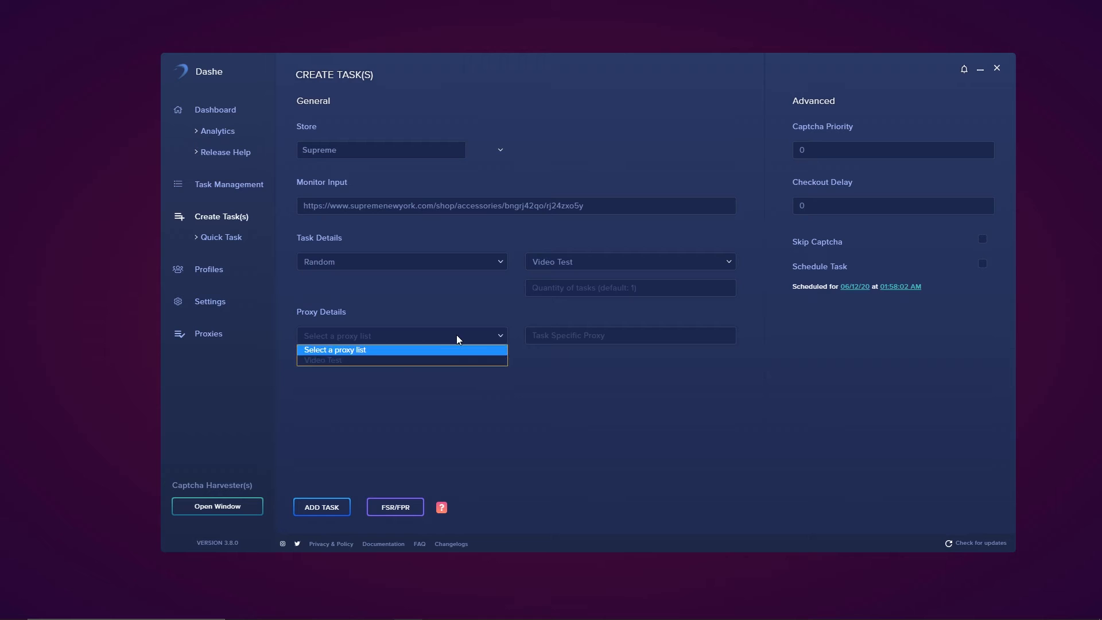
left_click(335, 360)
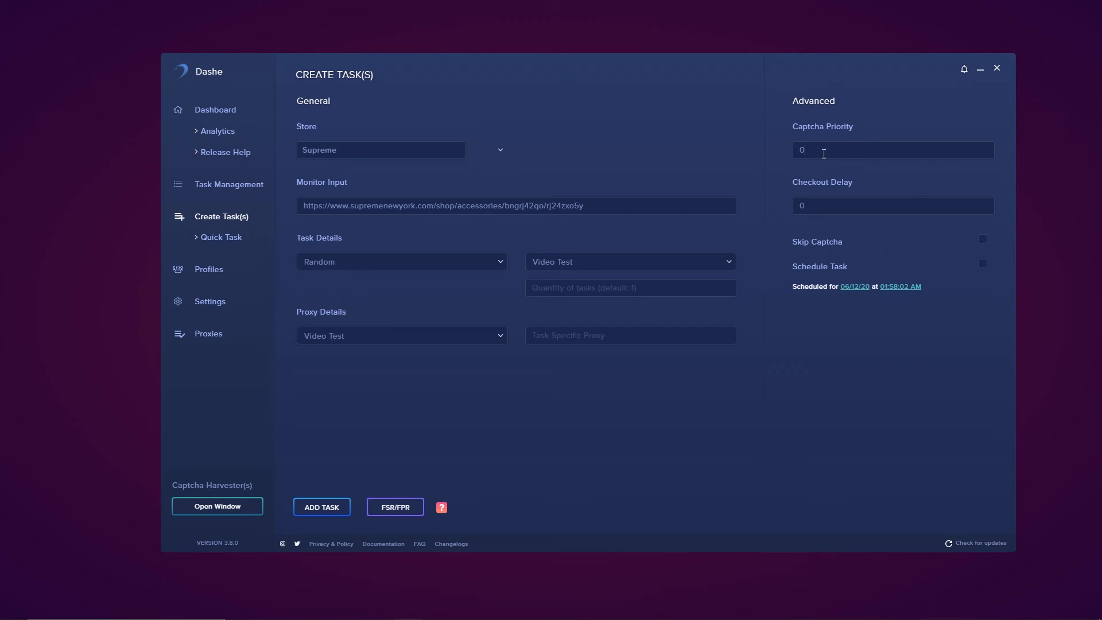
Step: Set the checkout delay to 750, add the Supreme task, and open the task list
left_click(843, 208)
type("1")
key("BackSpace")
type("75")
mouse_move(441, 509)
left_click(320, 510)
left_click(223, 183)
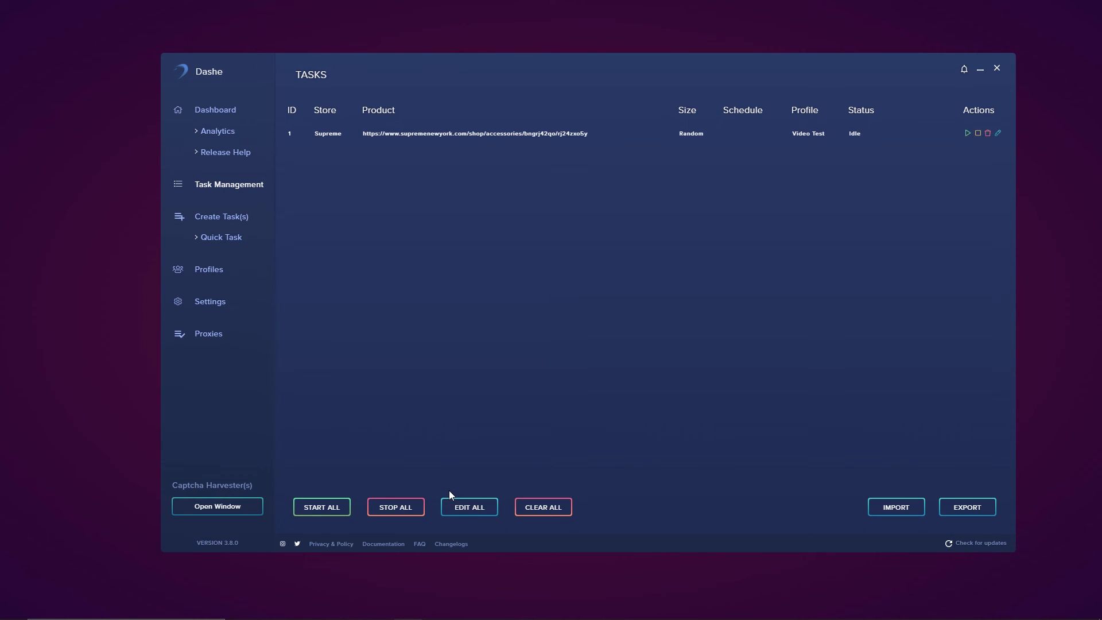
Step: Review the mass edit form for all tasks and the Supreme task's own edit form, saving it without changes
left_click(458, 505)
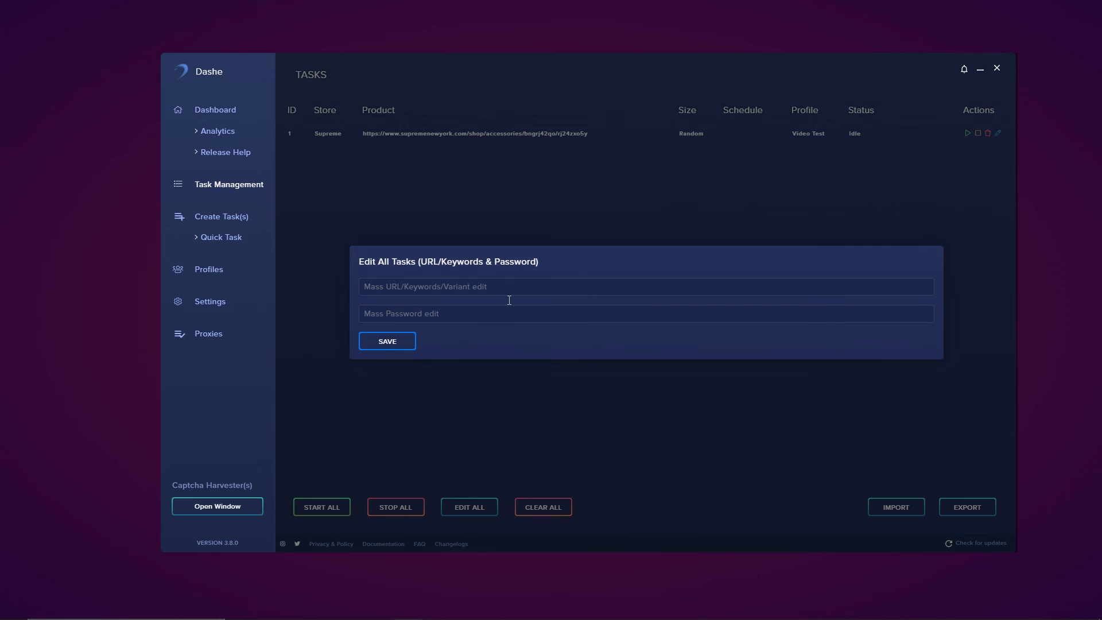
left_click(426, 405)
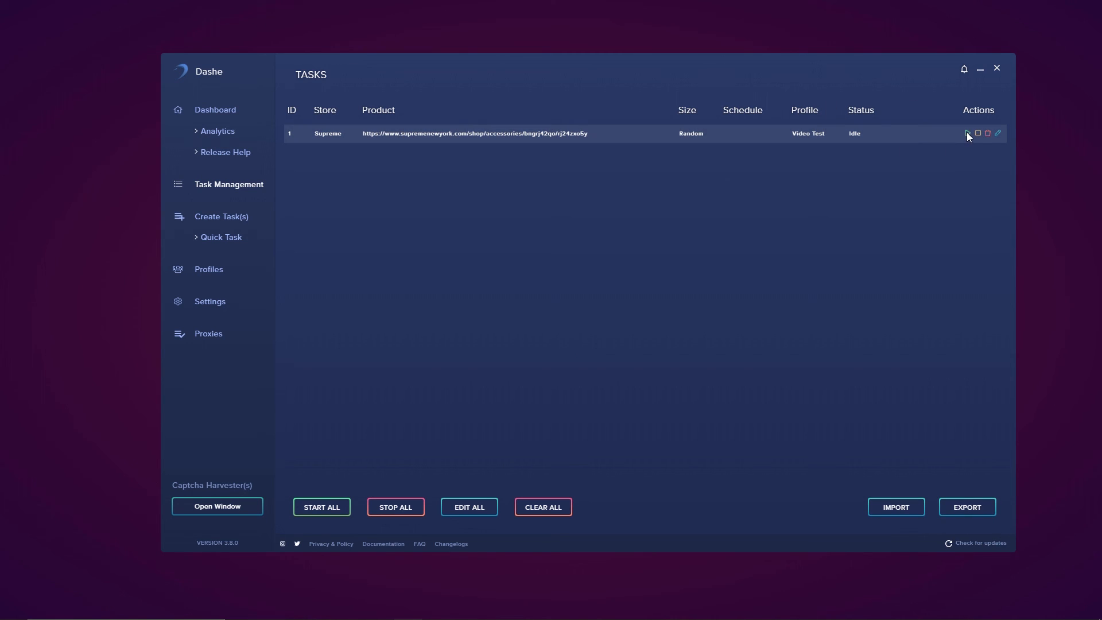
left_click(998, 133)
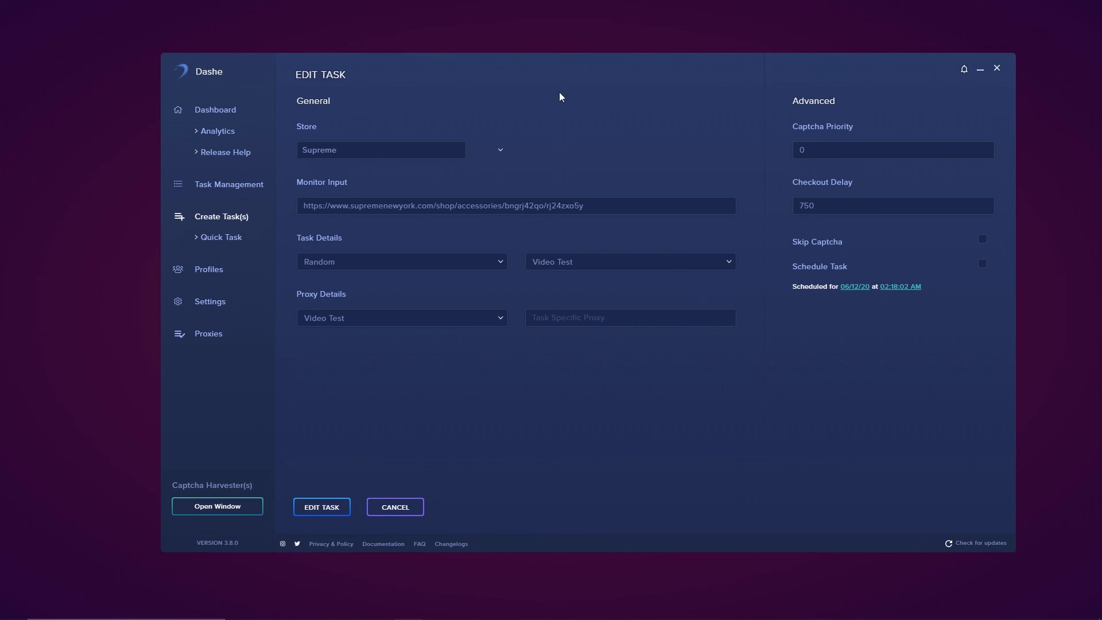
left_click(323, 508)
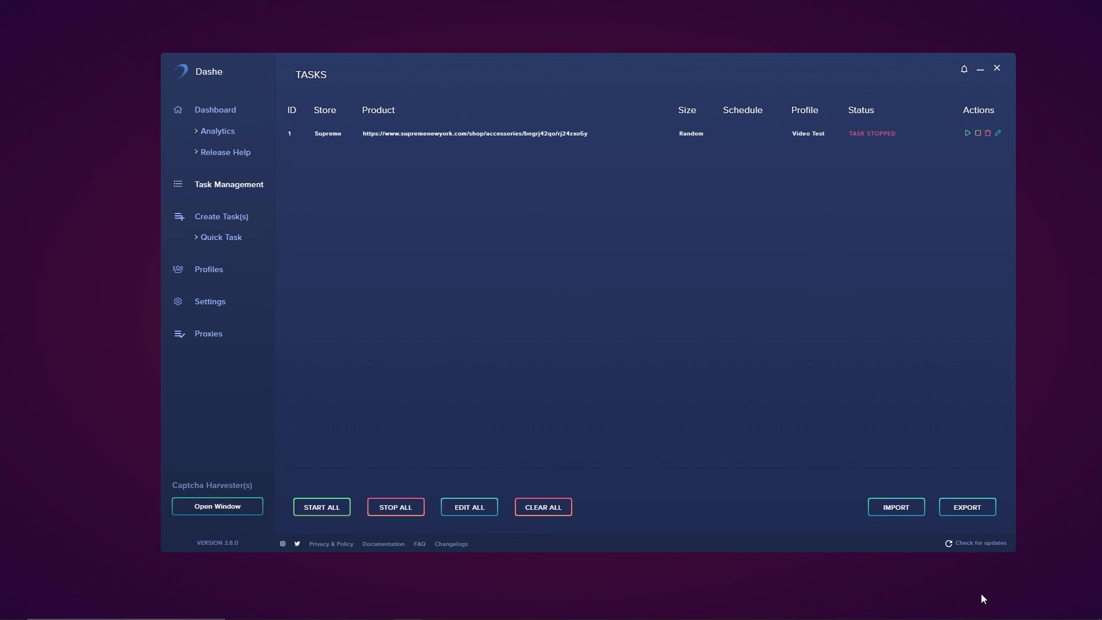
Step: Shrink the Dashe window, open the captcha harvester, and arrange the two windows side by side
left_click_drag(1015, 551, 868, 428)
left_click(187, 388)
left_click_drag(666, 67, 798, 69)
left_click_drag(612, 74, 495, 71)
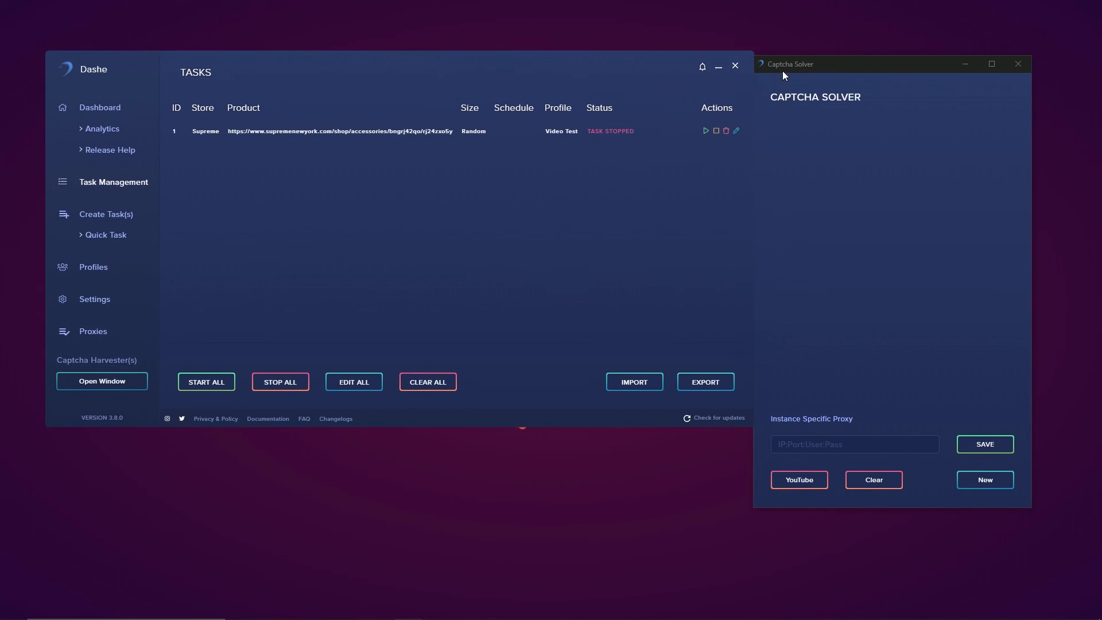
left_click_drag(776, 71, 799, 62)
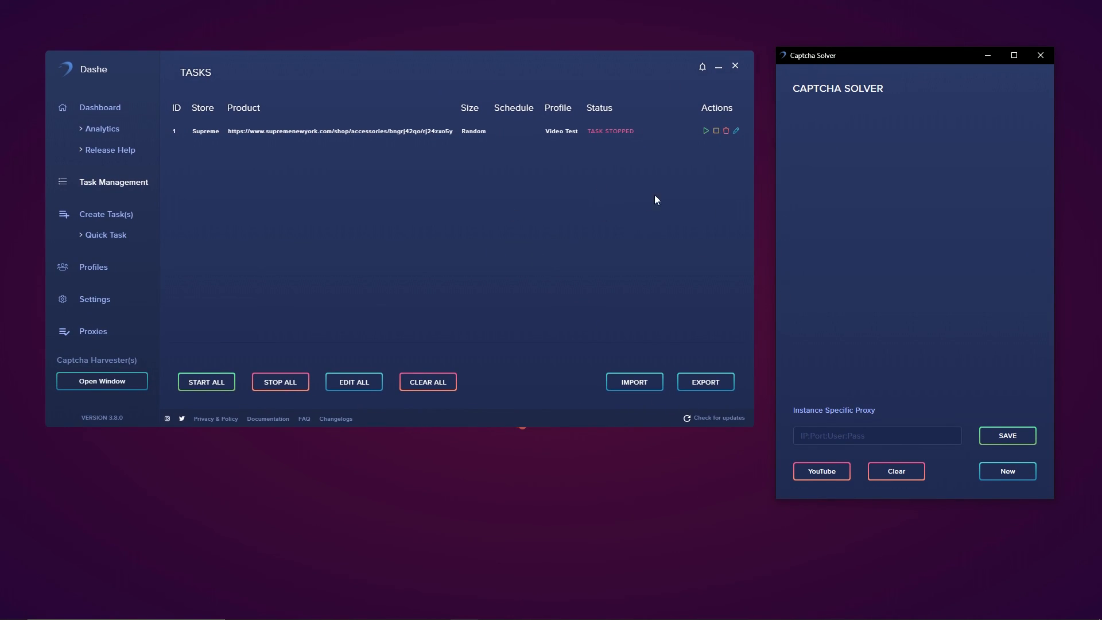
Step: Start the Supreme task with the captcha solver open and stop it again
left_click(706, 130)
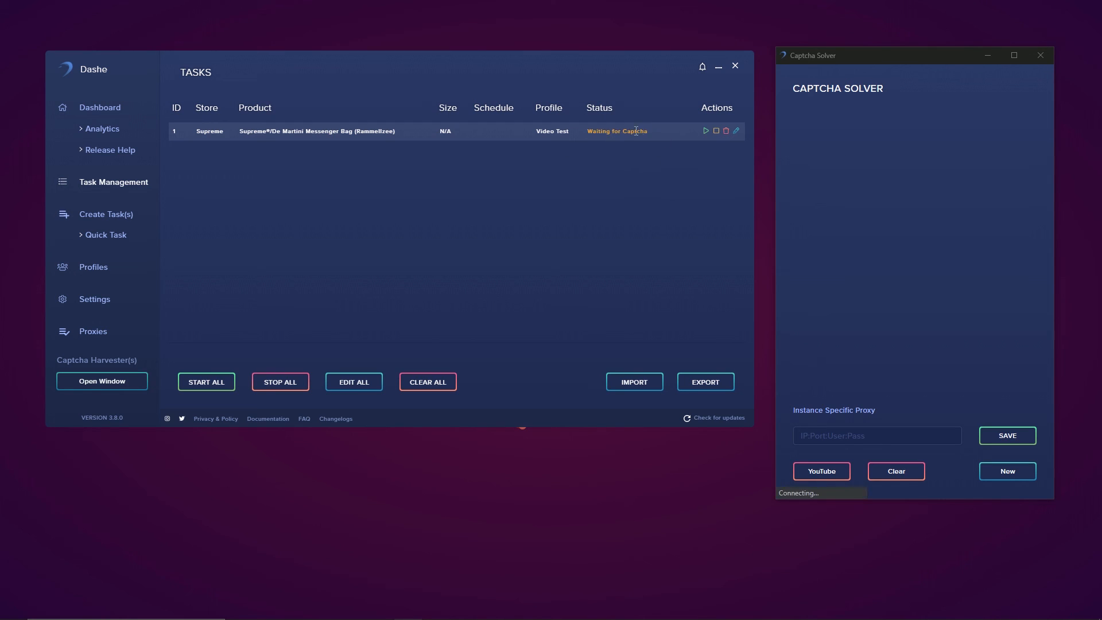
left_click(714, 130)
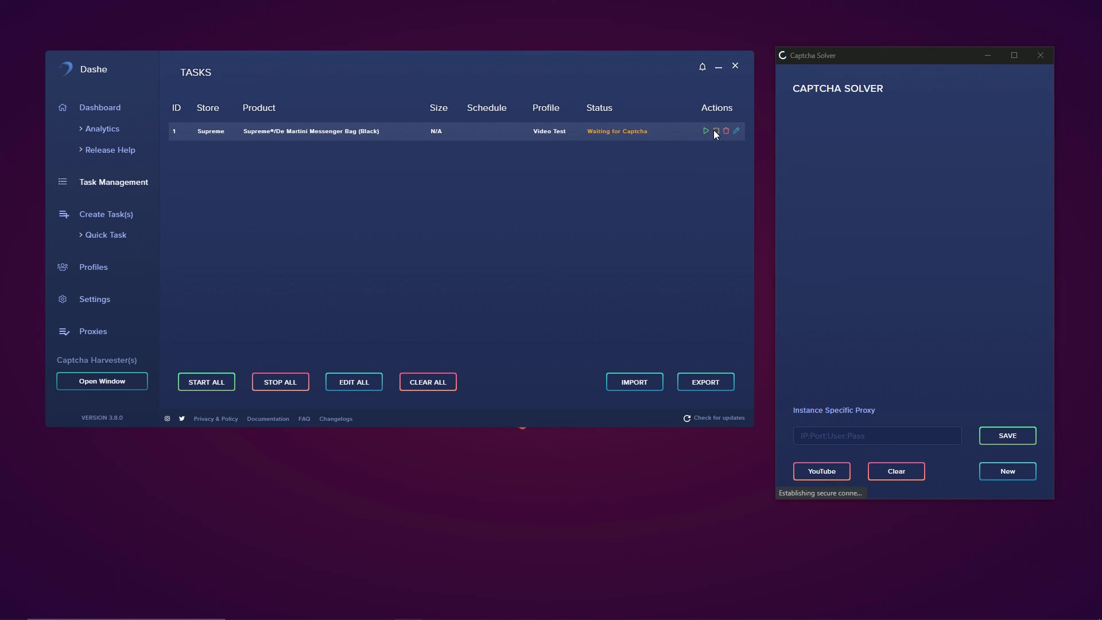